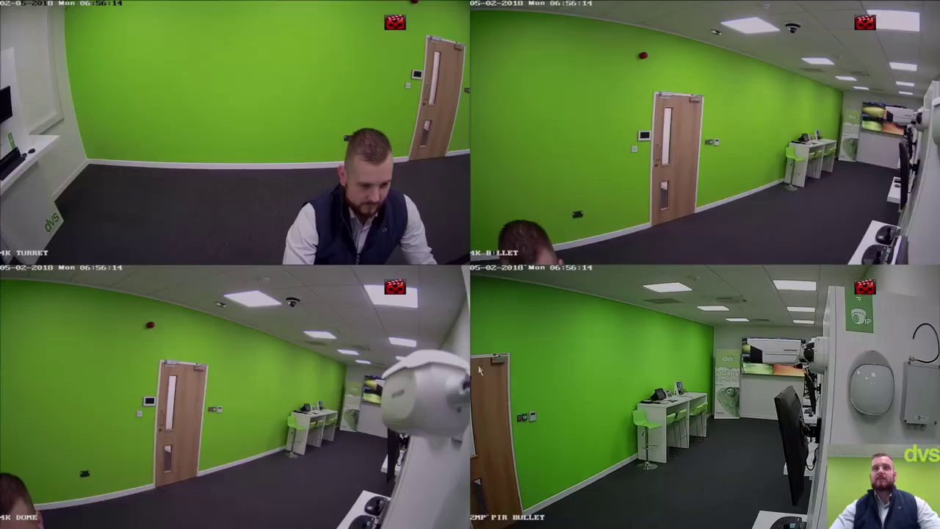
- Bring up the DVR's main Menu from the live view's right-click shortcut options
{"action": "right_click", "coordinate": [370, 177]}
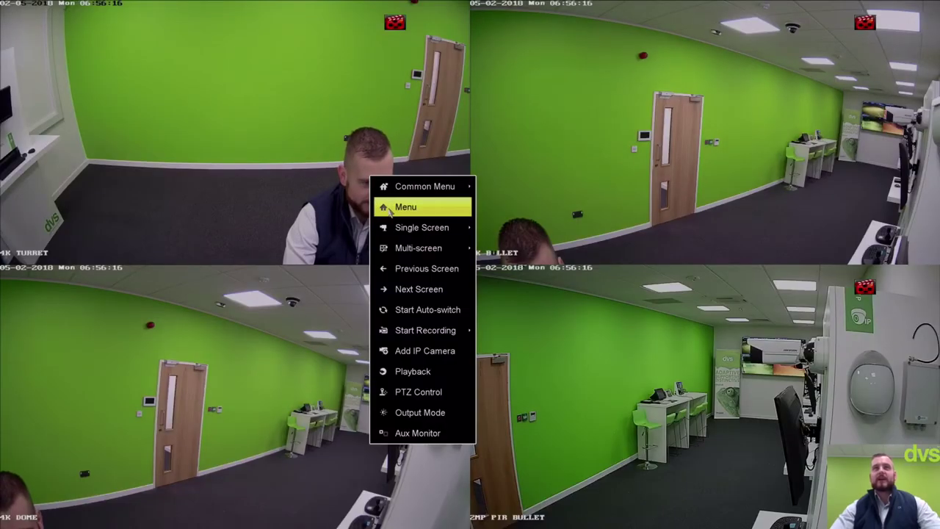
{"action": "left_click", "coordinate": [390, 210]}
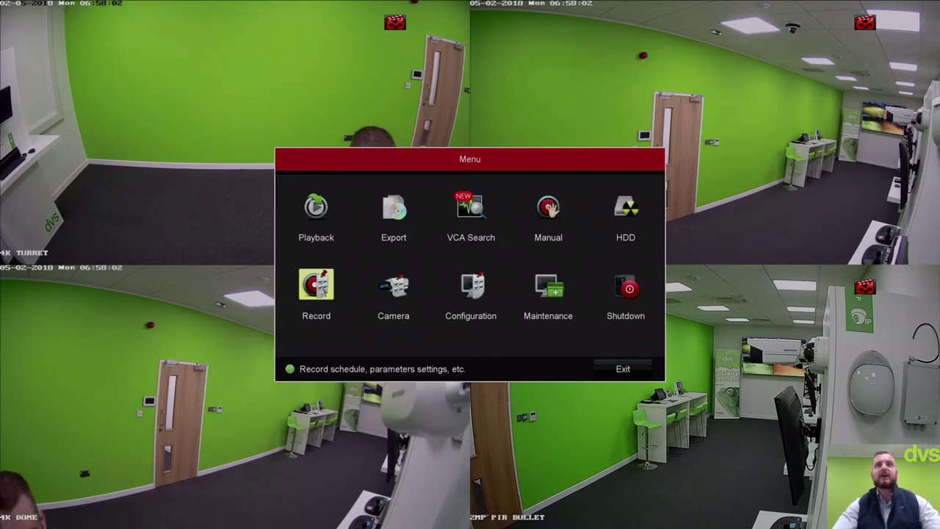
- For 4K BULLET, paint Motion recording for 15h–24h daily and 0h–6h Monday–Saturday, and apply
{"action": "left_click", "coordinate": [324, 291]}
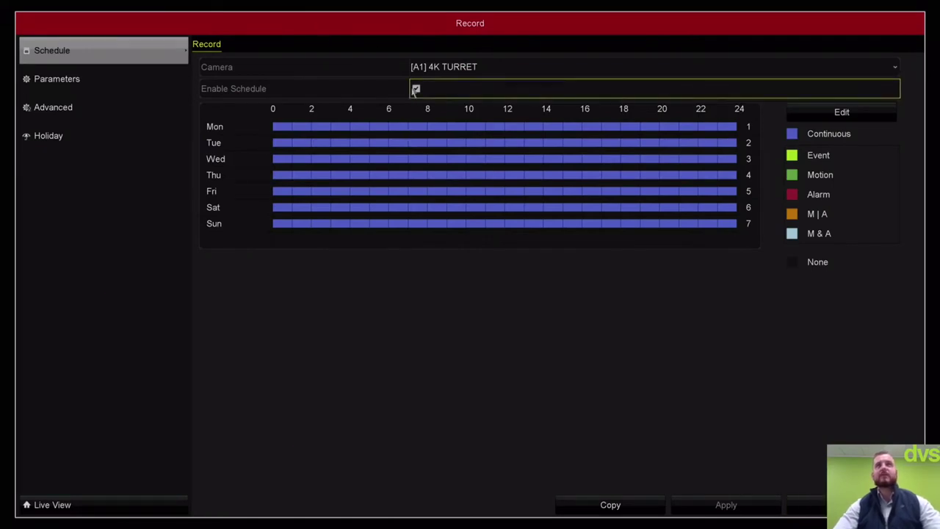
{"action": "left_click", "coordinate": [430, 67]}
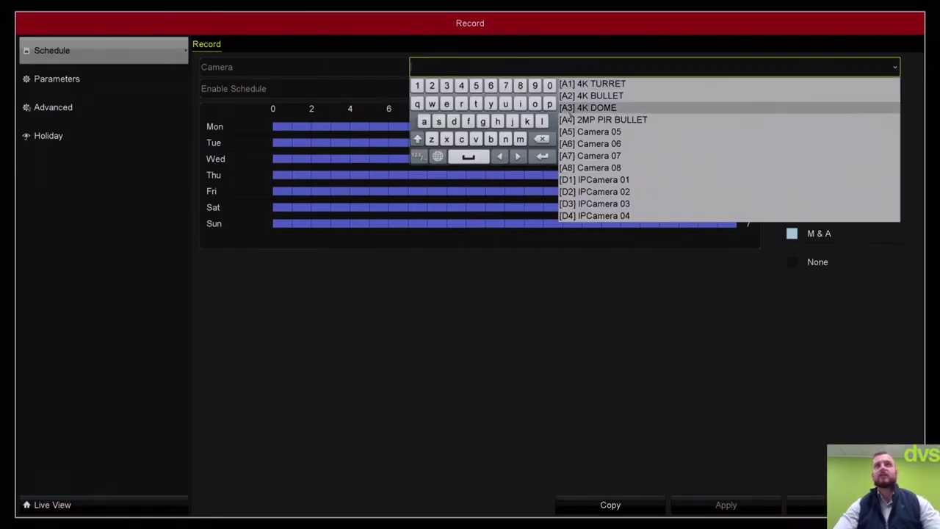
{"action": "left_click", "coordinate": [632, 102]}
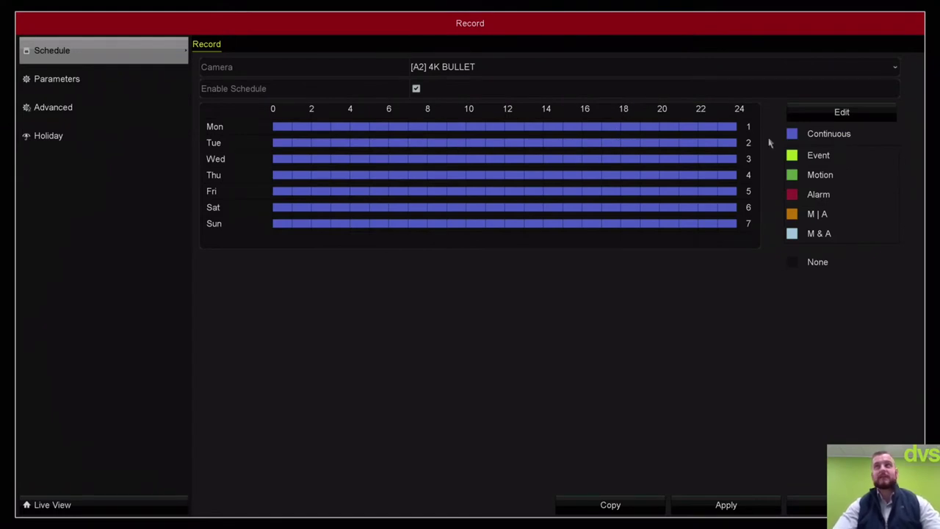
{"action": "left_click", "coordinate": [823, 174]}
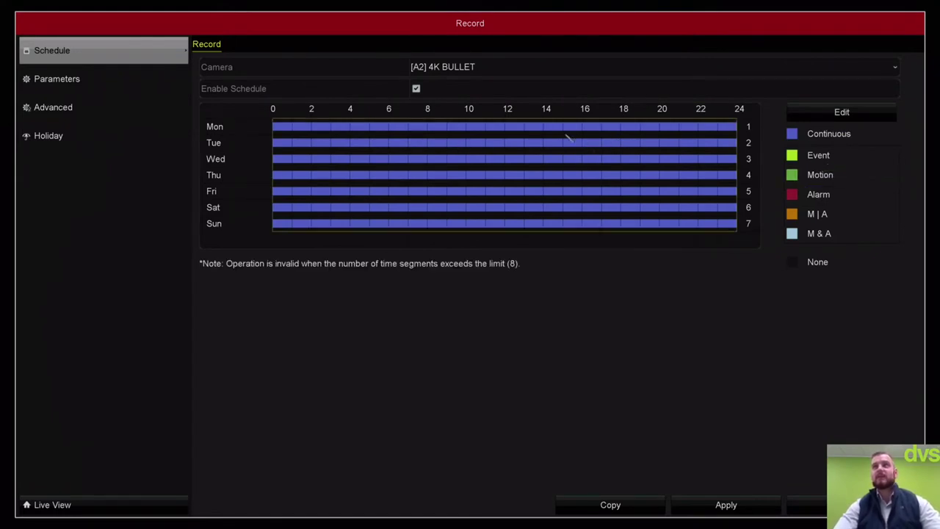
{"action": "left_click_drag", "start_coordinate": [570, 128], "coordinate": [729, 228]}
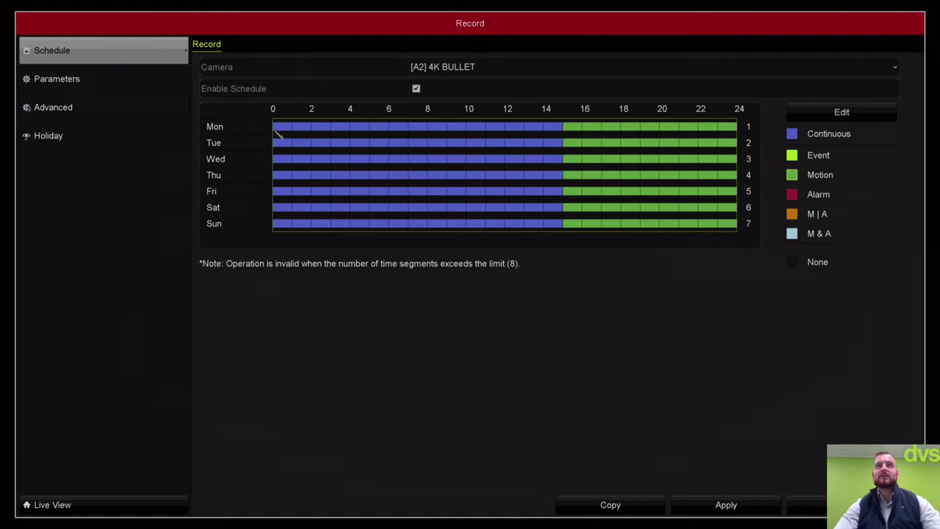
{"action": "left_click_drag", "start_coordinate": [285, 129], "coordinate": [391, 214]}
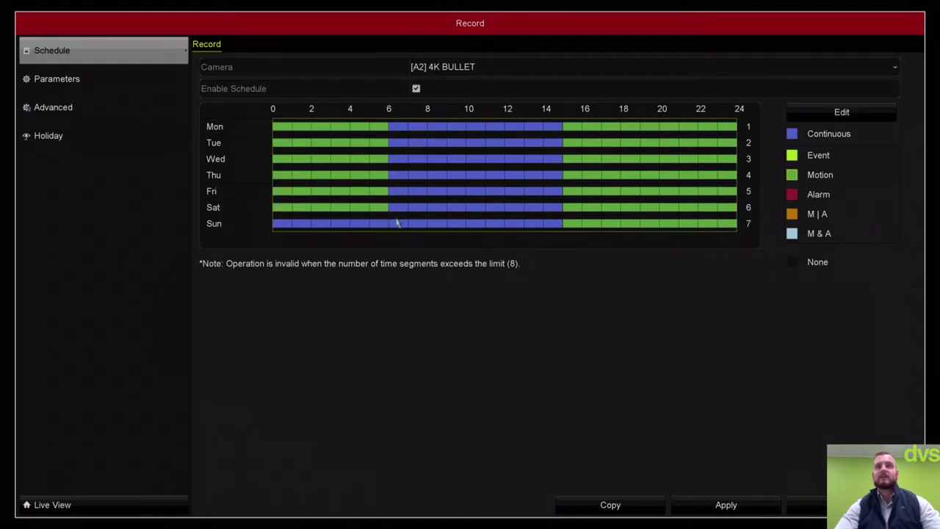
{"action": "left_click", "coordinate": [720, 510]}
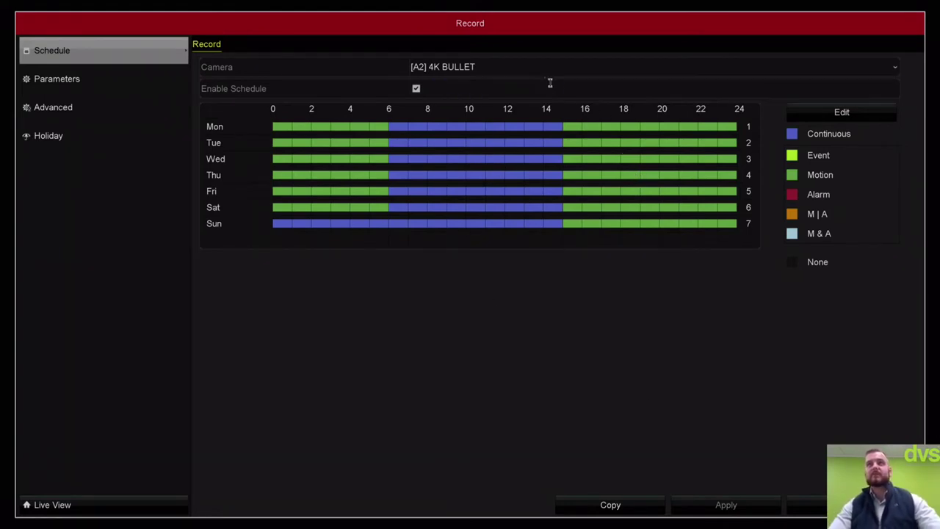
- Repaint 4K BULLET's whole week as Continuous recording and save the schedule
{"action": "left_click", "coordinate": [797, 136]}
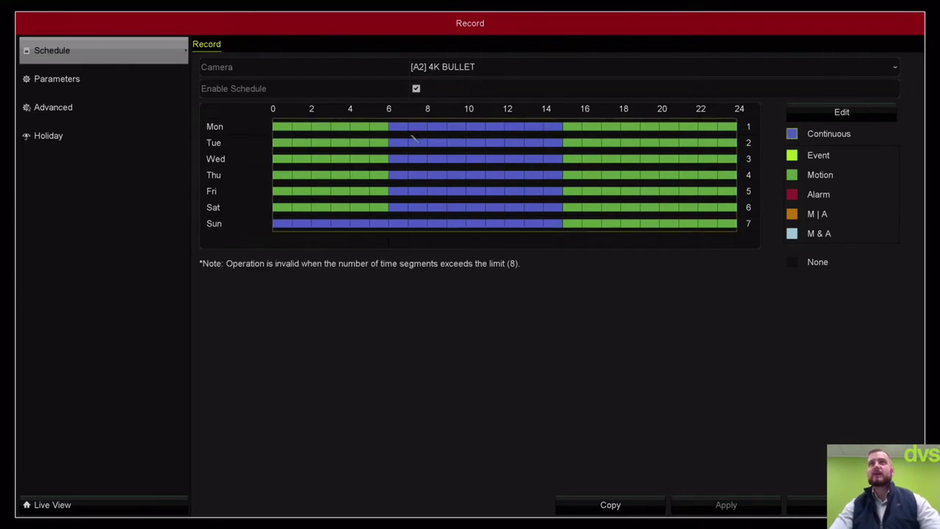
{"action": "left_click_drag", "start_coordinate": [281, 128], "coordinate": [726, 231]}
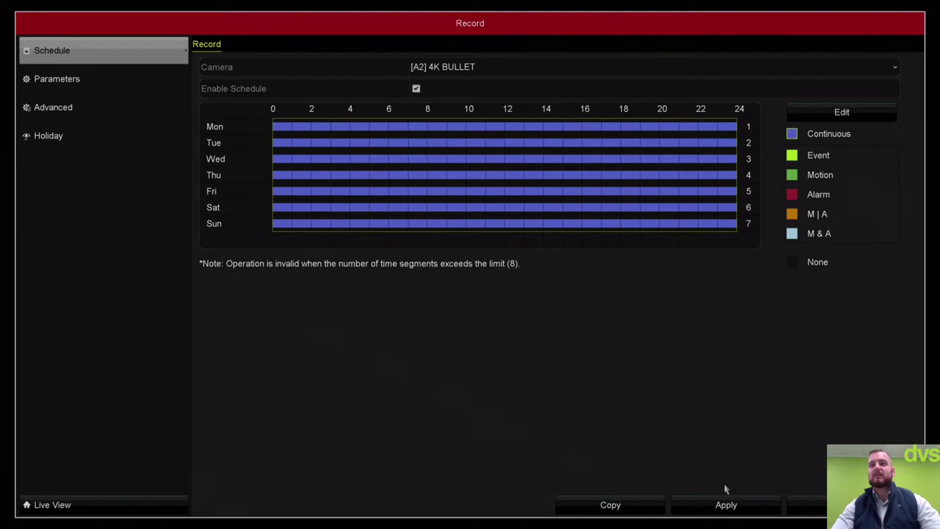
{"action": "left_click", "coordinate": [725, 507]}
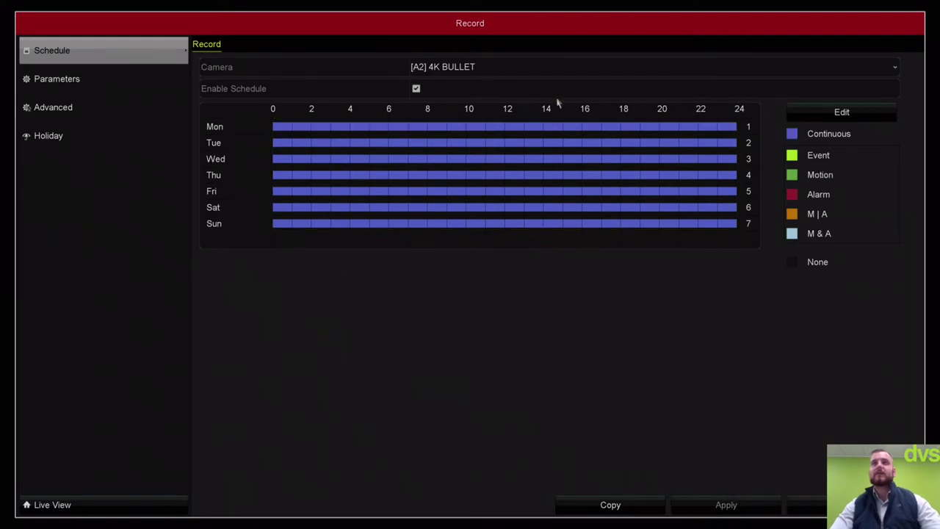
{"action": "left_click", "coordinate": [555, 70]}
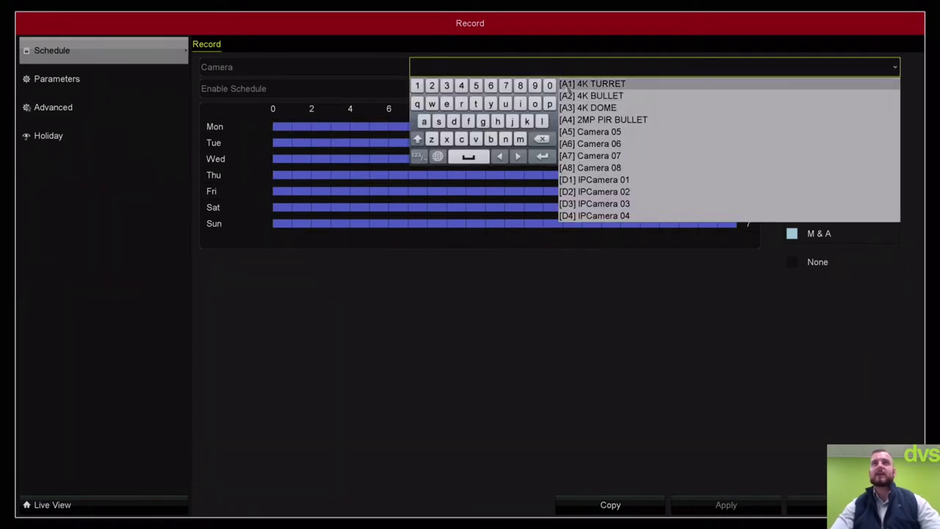
{"action": "left_click", "coordinate": [562, 96]}
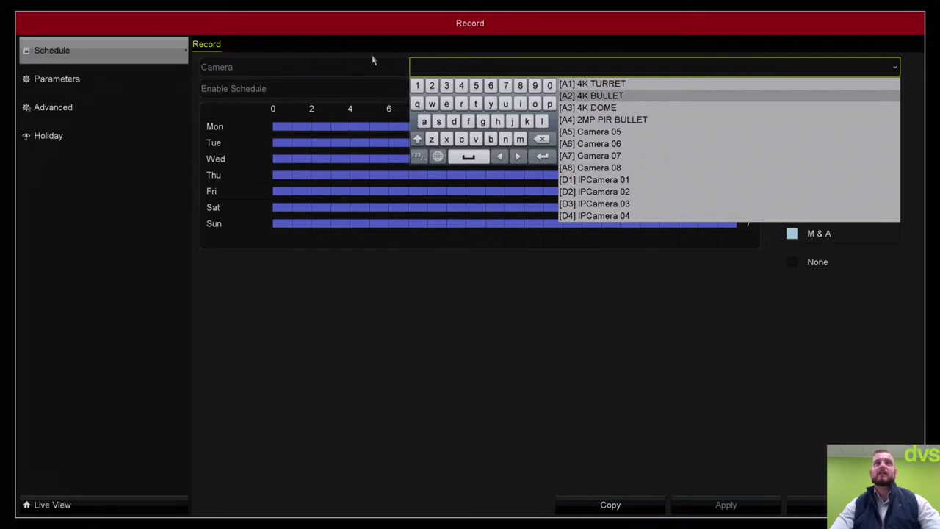
{"action": "left_click", "coordinate": [50, 77]}
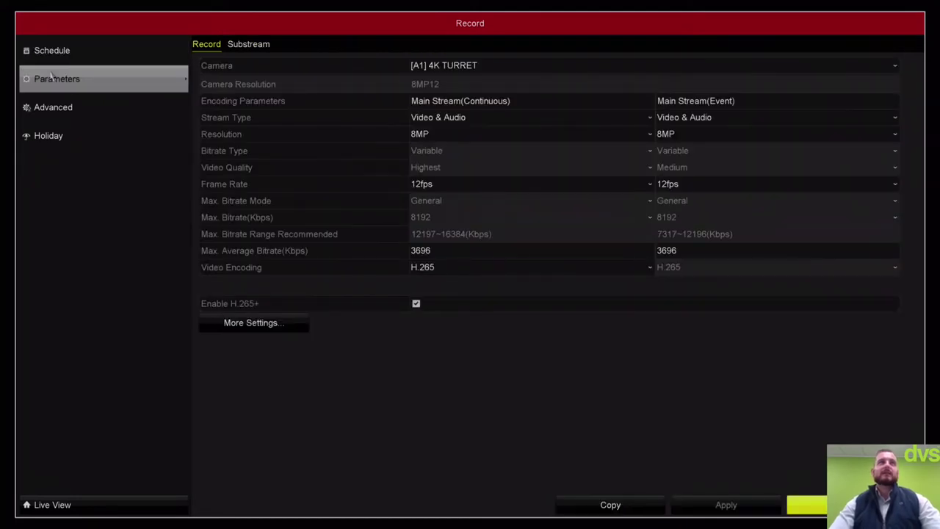
{"action": "left_click", "coordinate": [467, 119]}
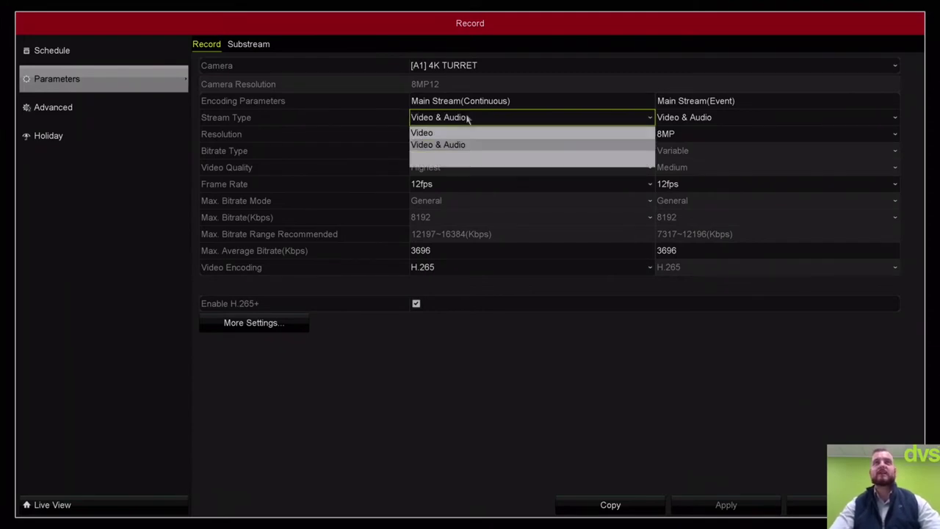
{"action": "left_click", "coordinate": [467, 119]}
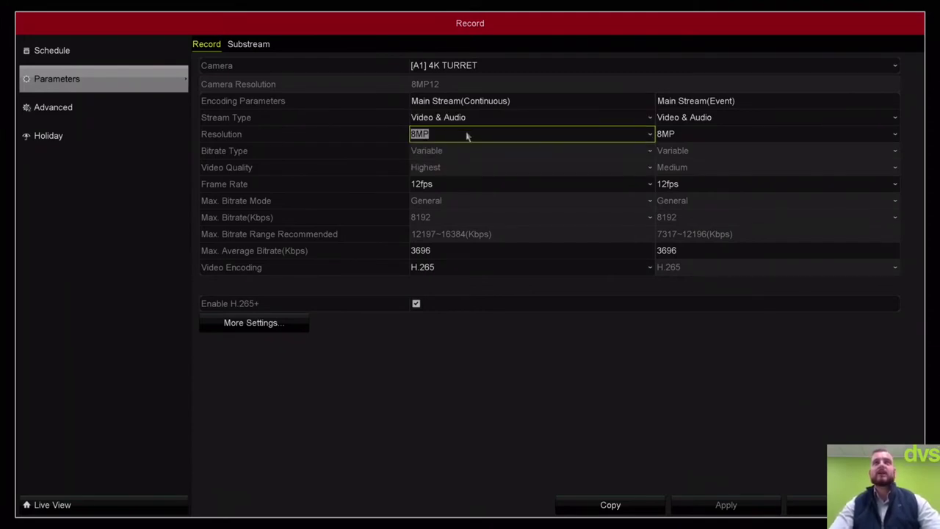
{"action": "left_click", "coordinate": [465, 136]}
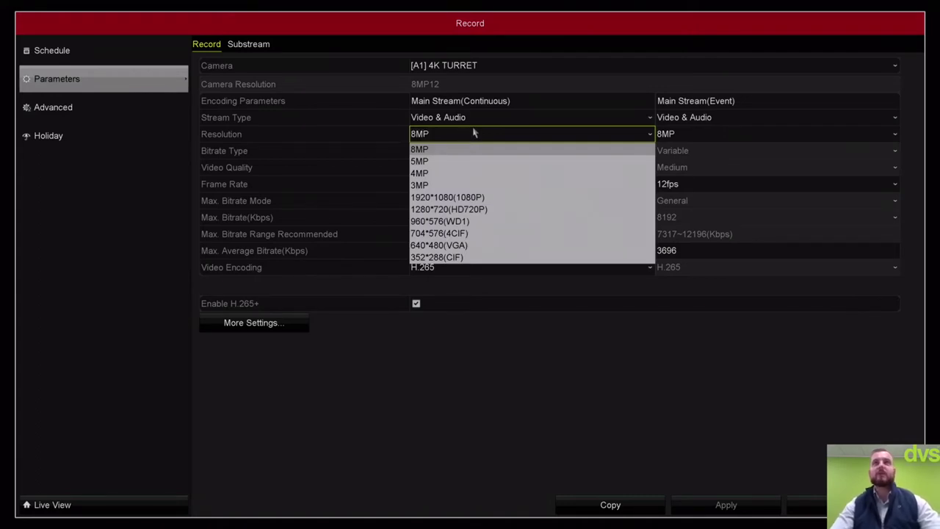
{"action": "left_click", "coordinate": [475, 134]}
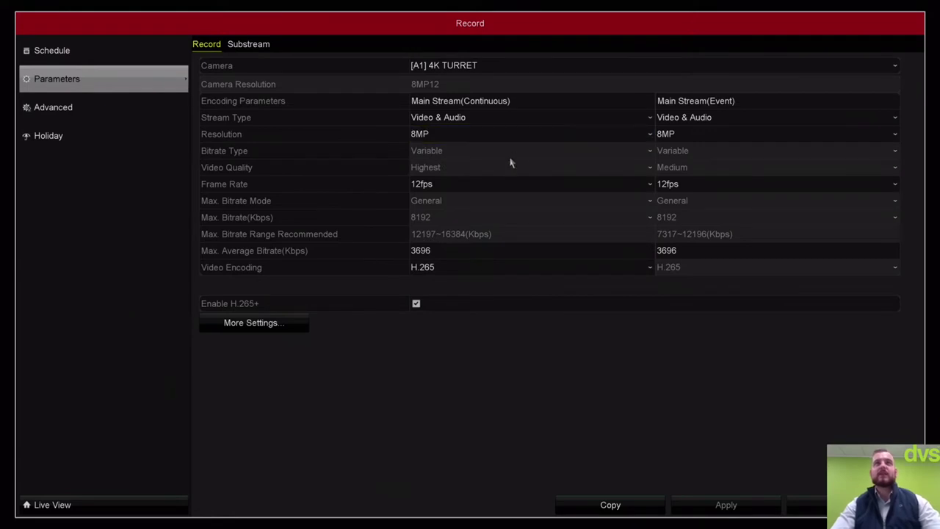
{"action": "left_click", "coordinate": [478, 191]}
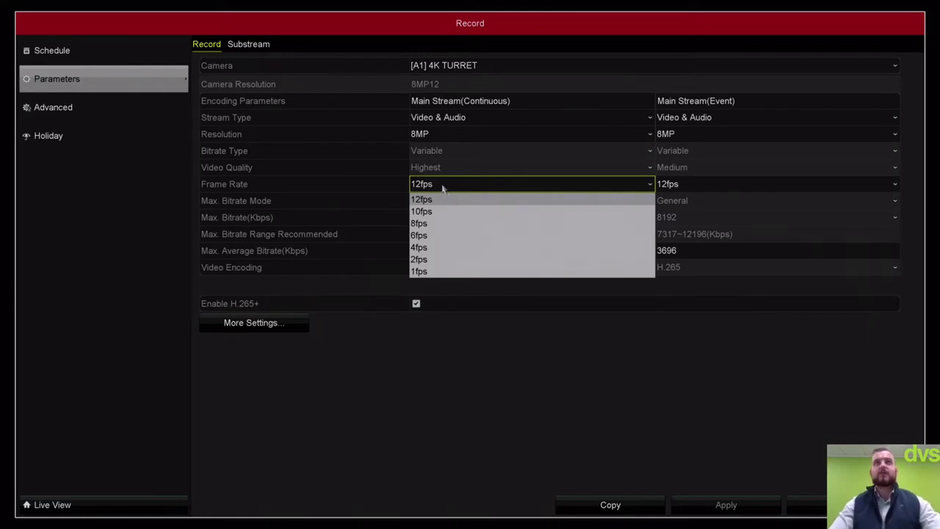
{"action": "left_click", "coordinate": [443, 189]}
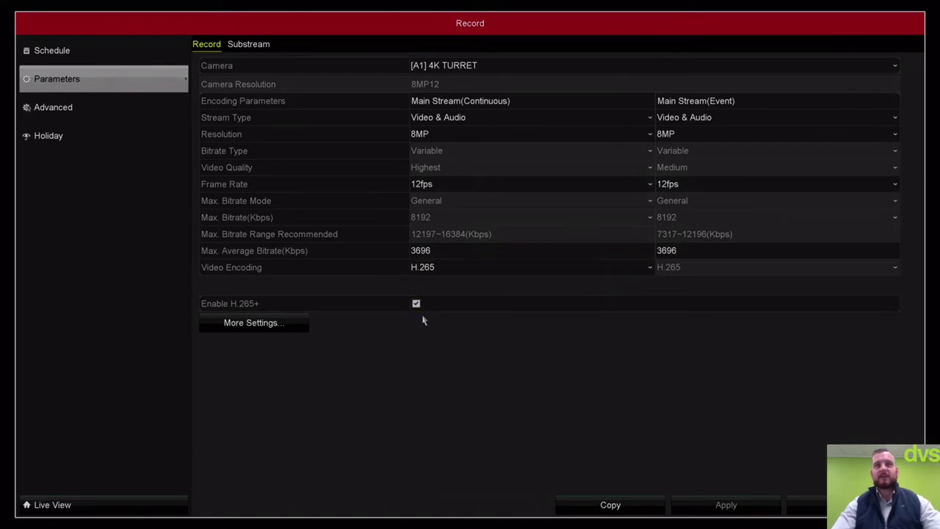
{"action": "left_click", "coordinate": [430, 272]}
{"action": "left_click", "coordinate": [459, 399]}
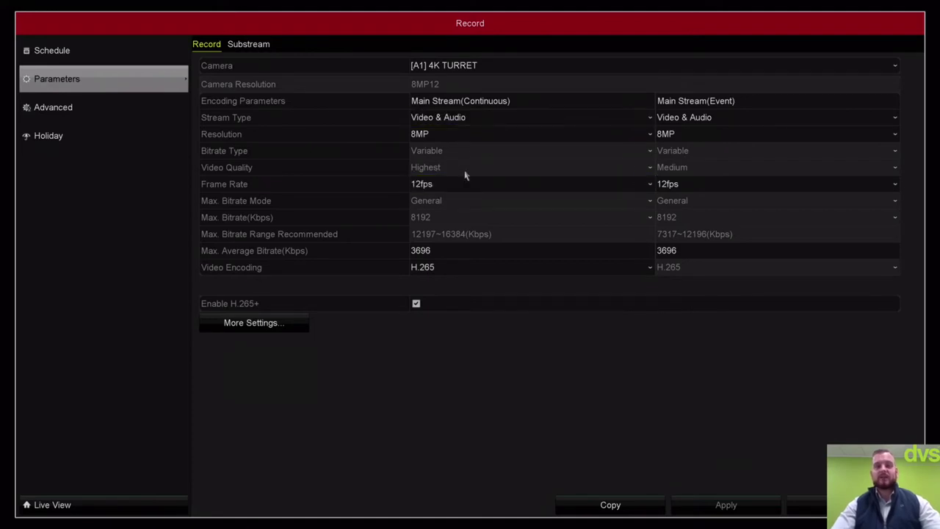
- Review the main-stream Event and Continuous frame rates, leaving both at 12fps
{"action": "left_click", "coordinate": [695, 189]}
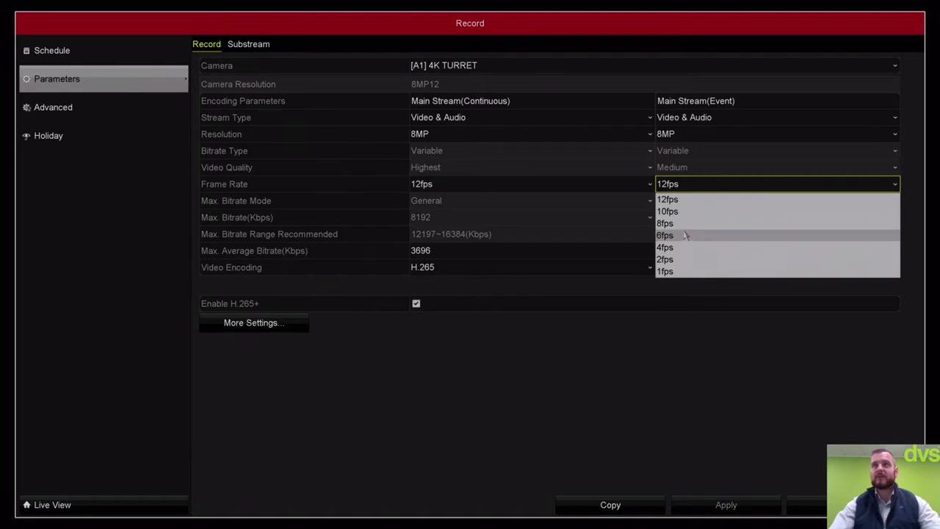
{"action": "left_click", "coordinate": [686, 371]}
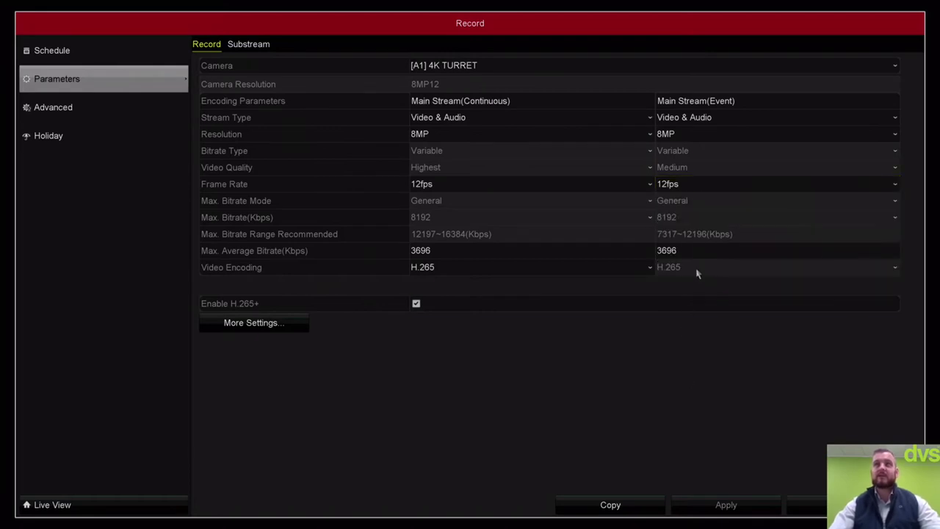
{"action": "left_click", "coordinate": [637, 185]}
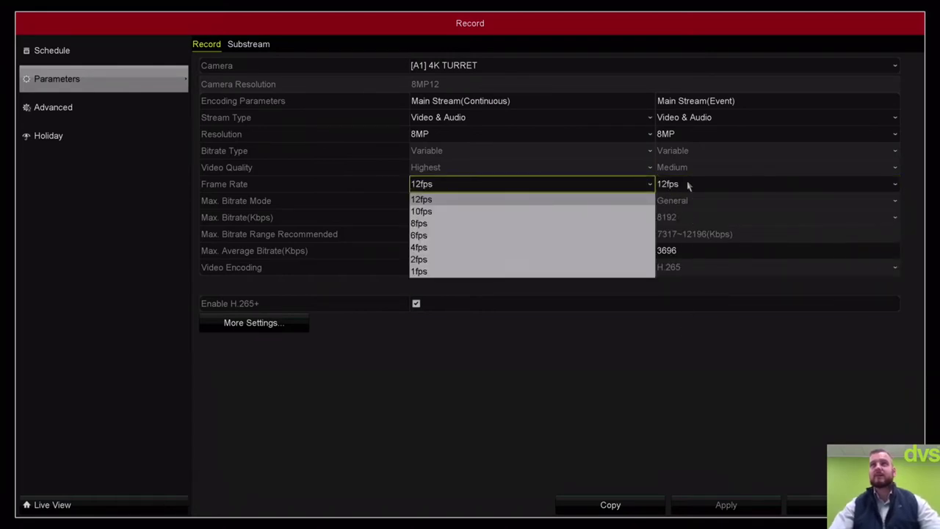
{"action": "left_click", "coordinate": [686, 185]}
{"action": "left_click", "coordinate": [632, 186]}
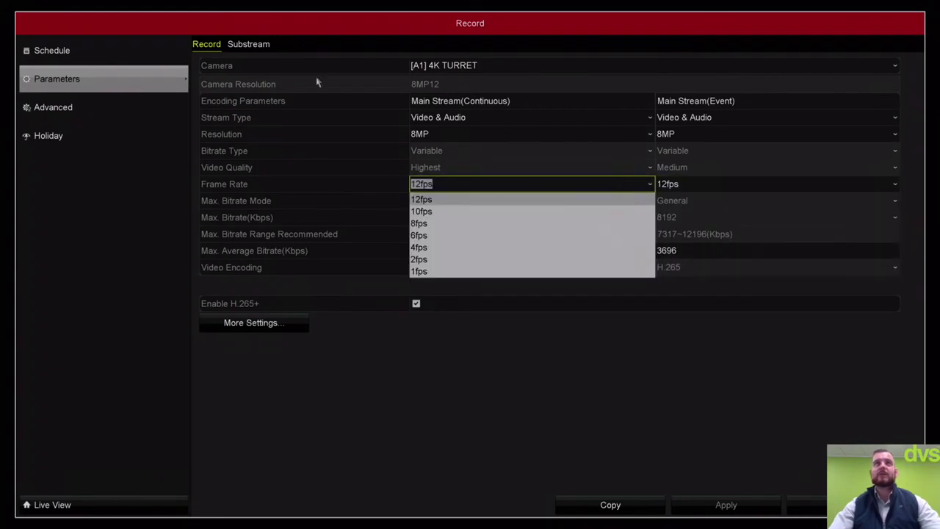
{"action": "left_click", "coordinate": [235, 44]}
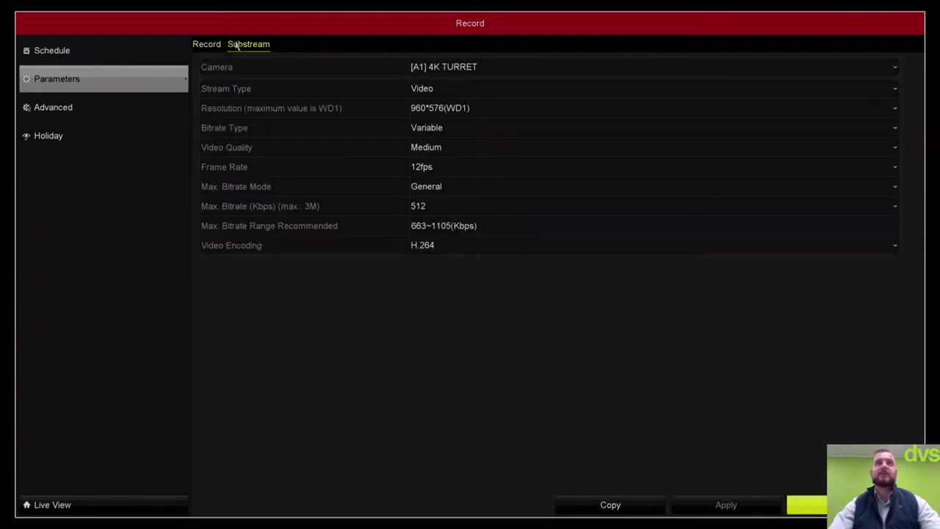
- Keep the substream at 960*576(WD1) resolution and 12fps frame rate
{"action": "left_click", "coordinate": [500, 116]}
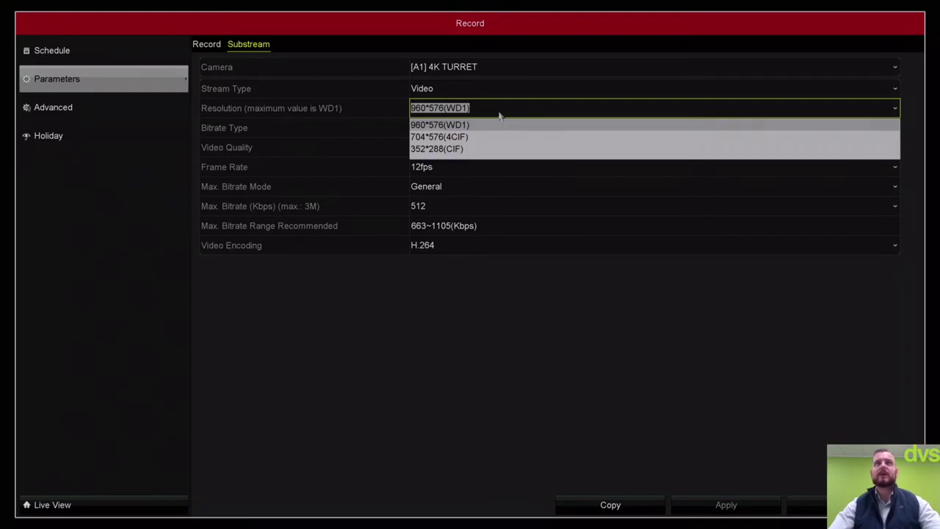
{"action": "left_click", "coordinate": [499, 115]}
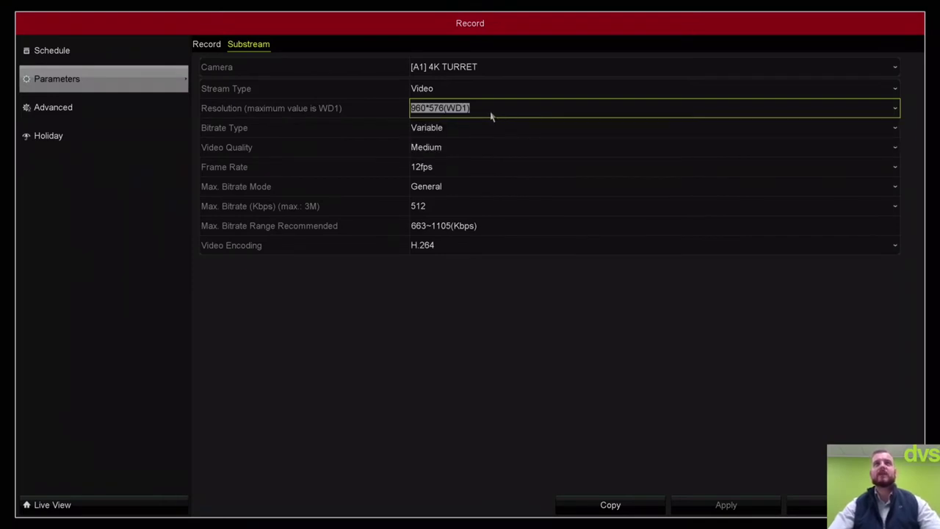
{"action": "left_click", "coordinate": [491, 166]}
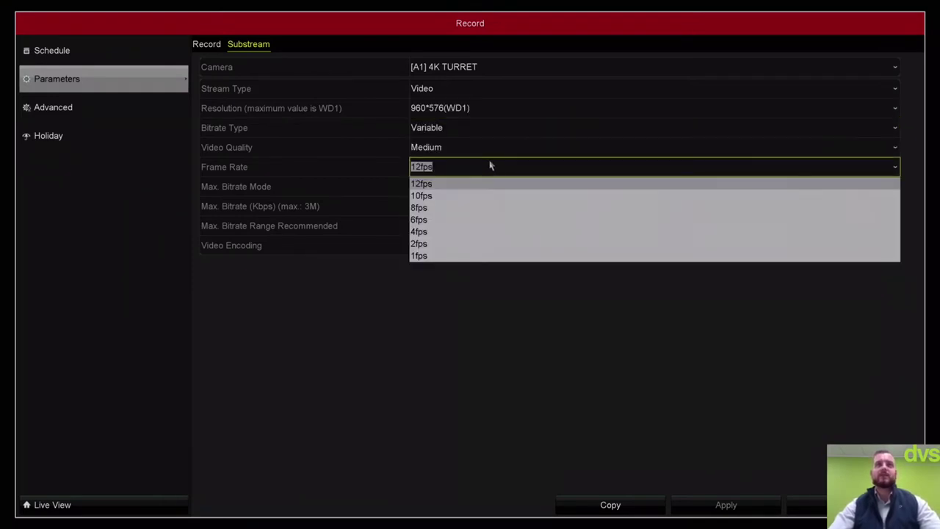
{"action": "left_click", "coordinate": [491, 166]}
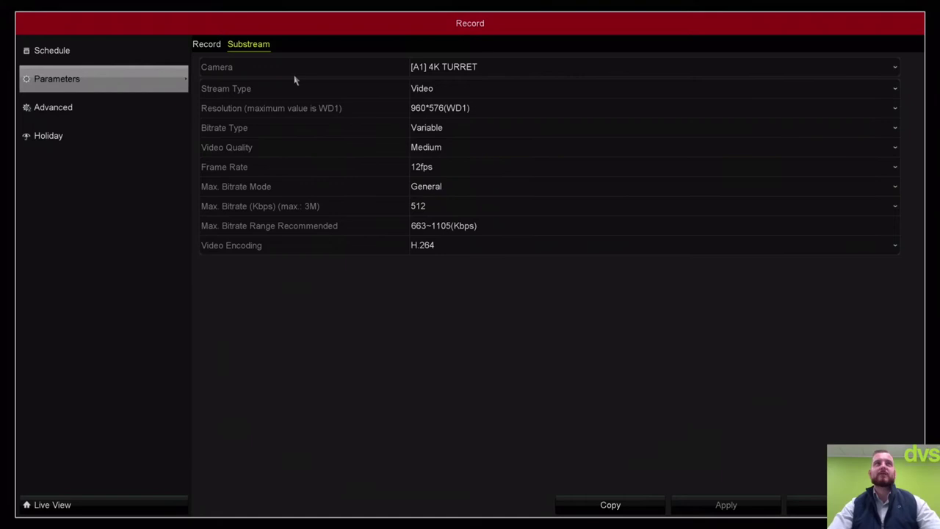
{"action": "left_click", "coordinate": [94, 120]}
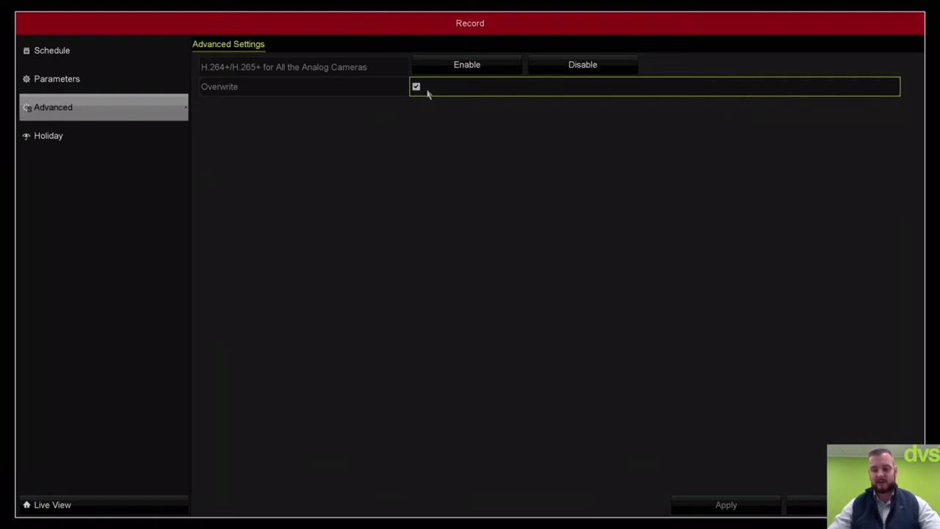
- Look over the Holiday and weekly Schedule pages, then close the Record settings
{"action": "left_click", "coordinate": [470, 64]}
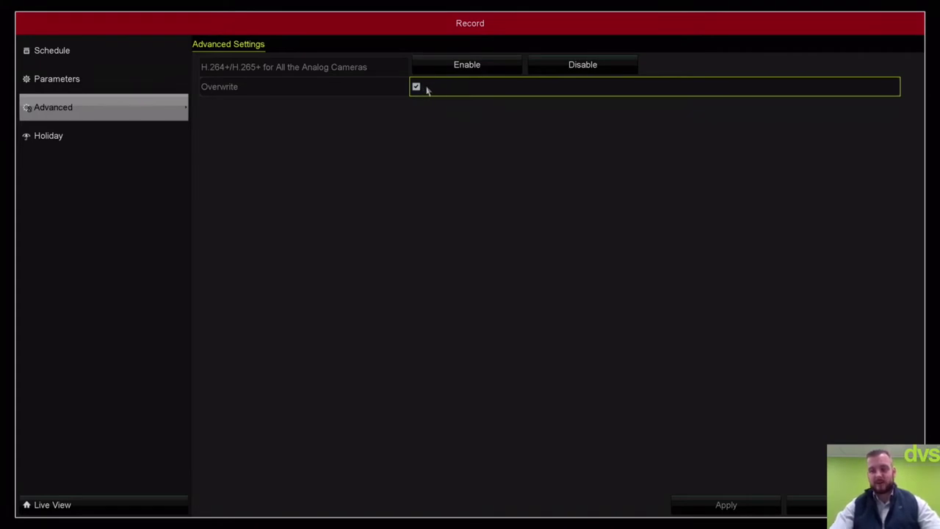
{"action": "left_click", "coordinate": [62, 137]}
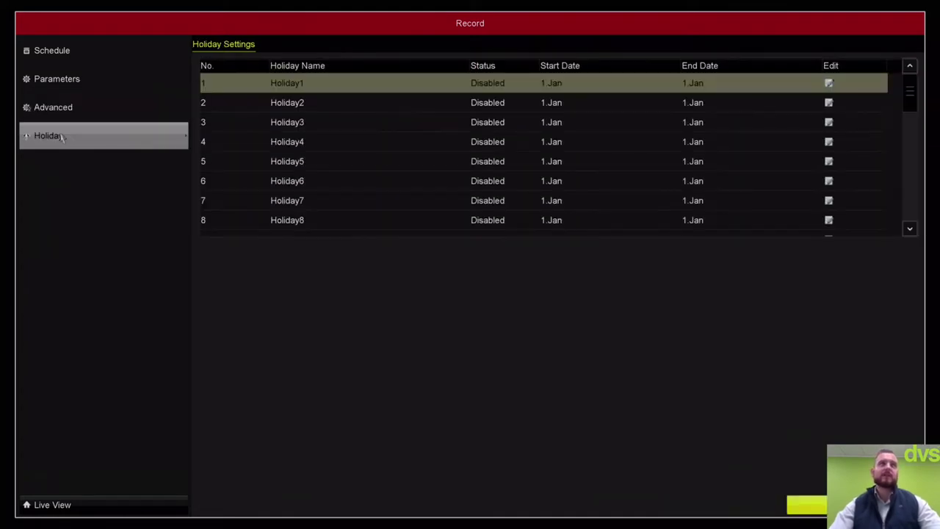
{"action": "left_click", "coordinate": [80, 58]}
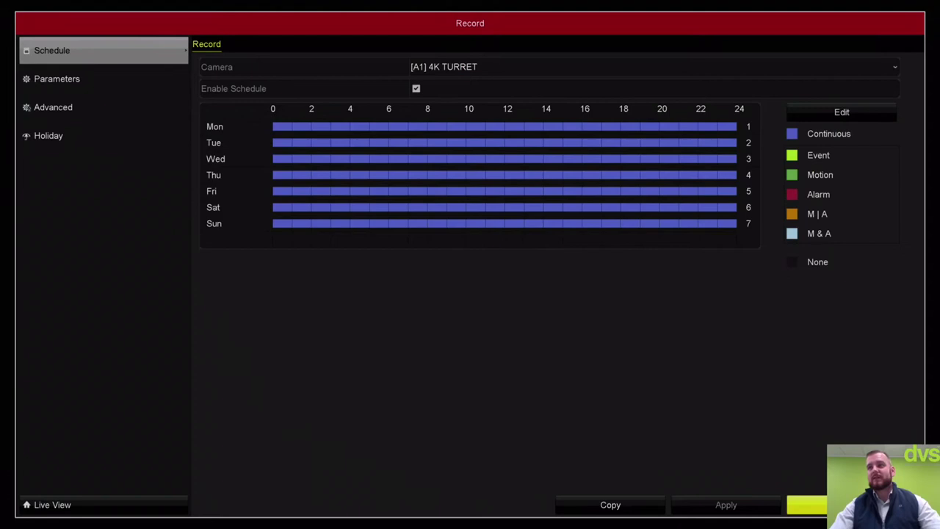
{"action": "left_click", "coordinate": [494, 73]}
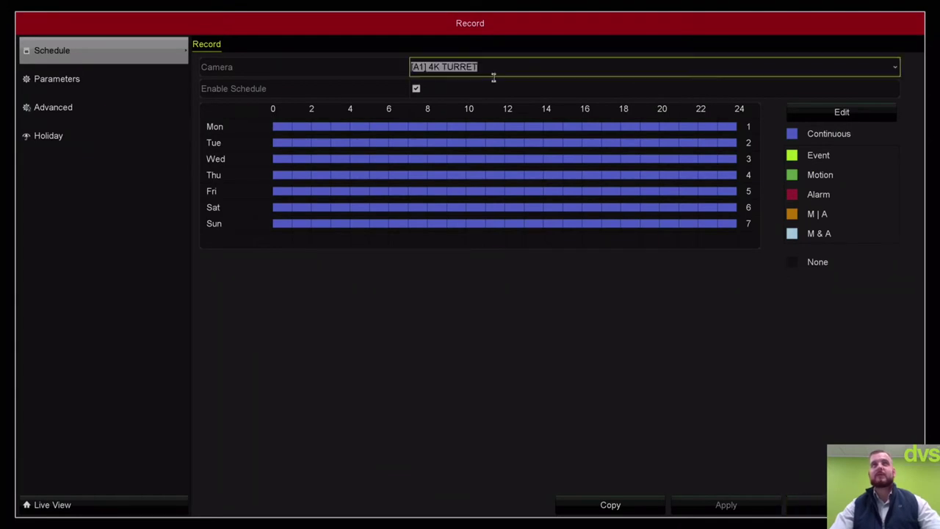
{"action": "left_click", "coordinate": [795, 510]}
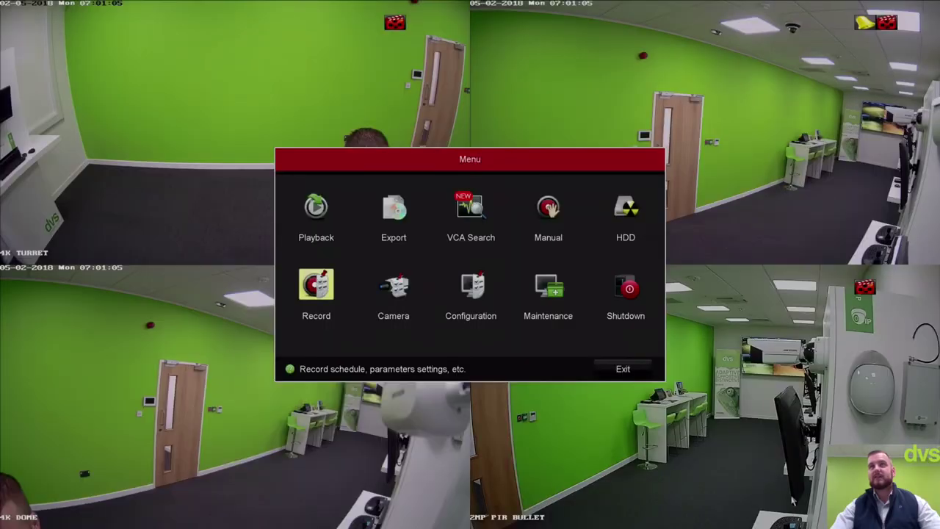
- In Camera Management, cancel the 5MP channel settings, then view the IP camera list and Import/Export page
{"action": "left_click", "coordinate": [405, 301]}
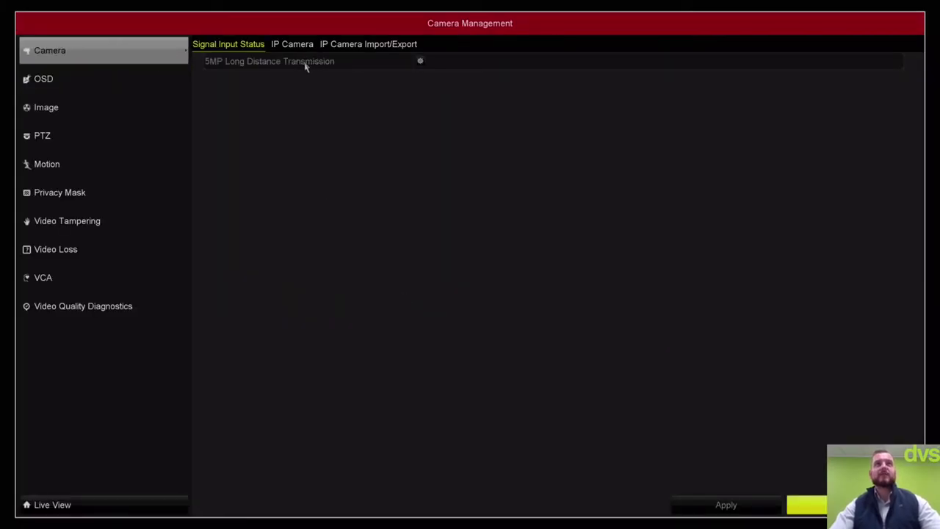
{"action": "left_click", "coordinate": [421, 62]}
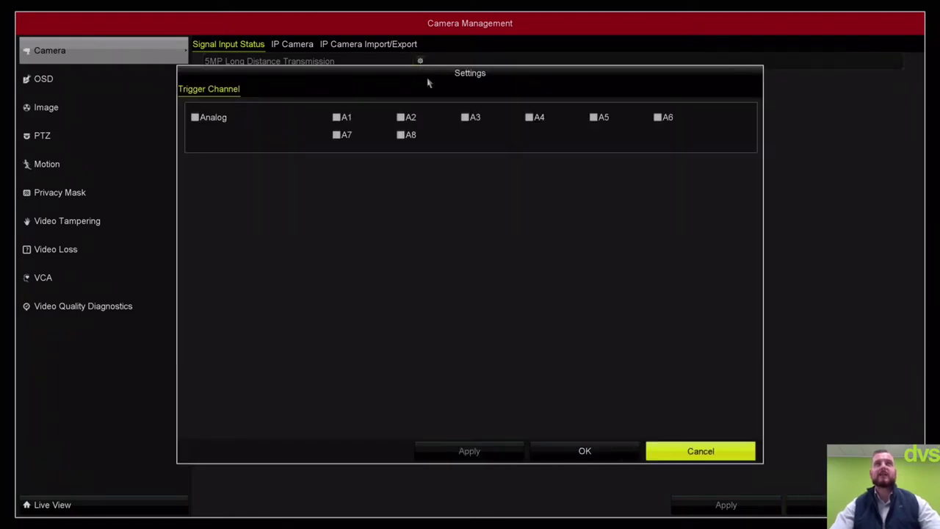
{"action": "left_click", "coordinate": [683, 447]}
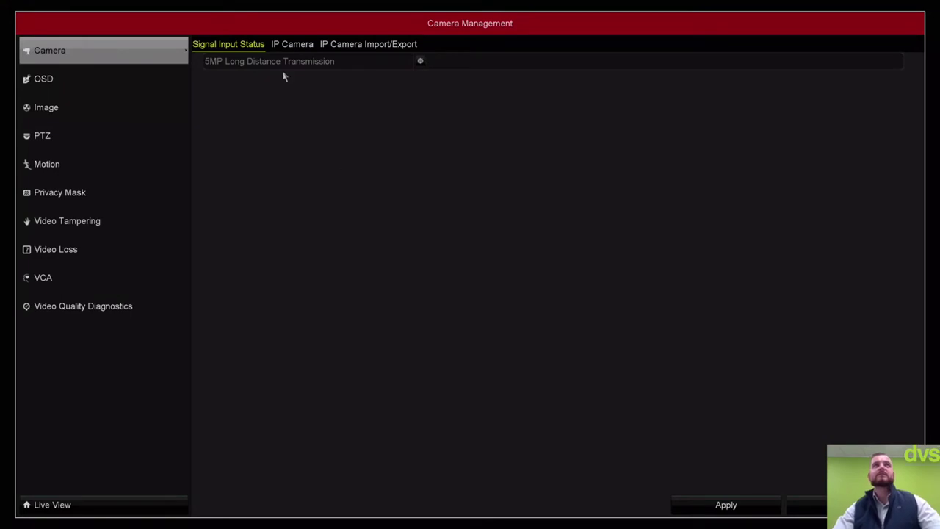
{"action": "left_click", "coordinate": [280, 44]}
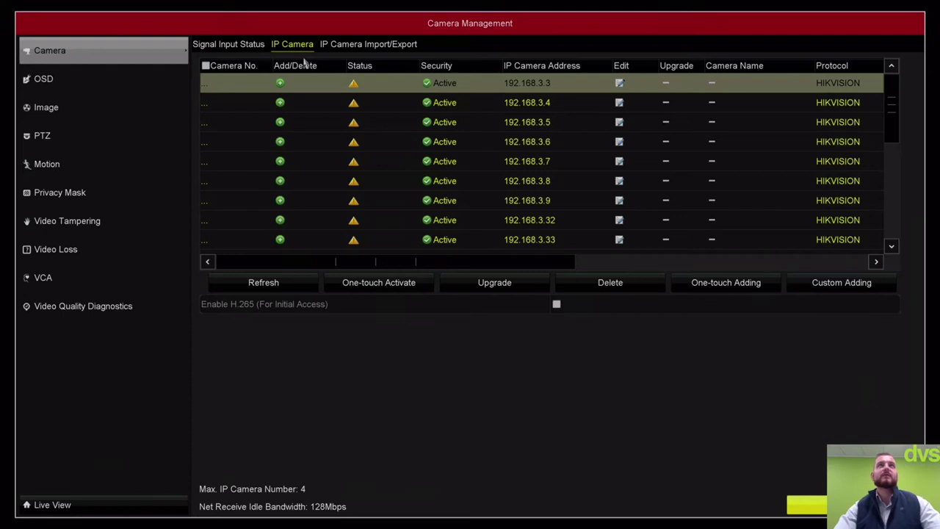
{"action": "left_click", "coordinate": [329, 49]}
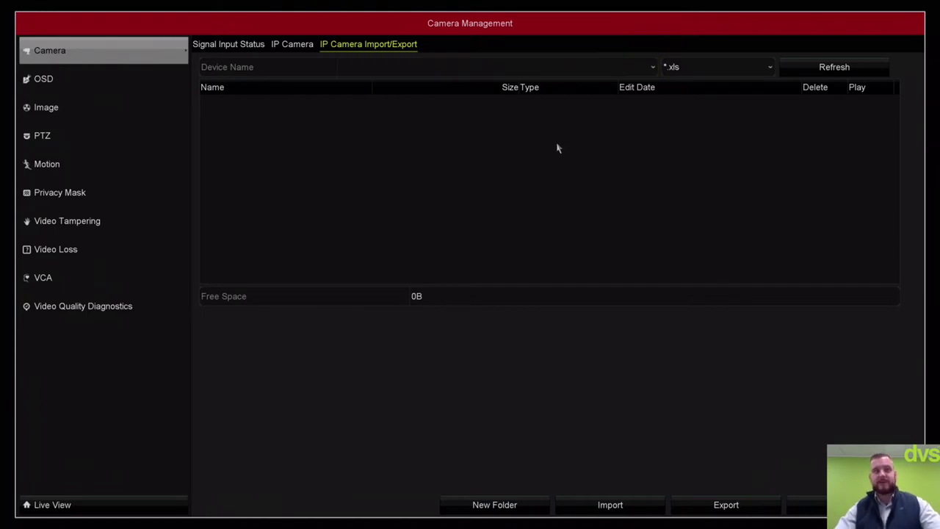
- Move the OSD date overlay to the lower middle, then back to top-left, applying each
{"action": "left_click", "coordinate": [103, 77]}
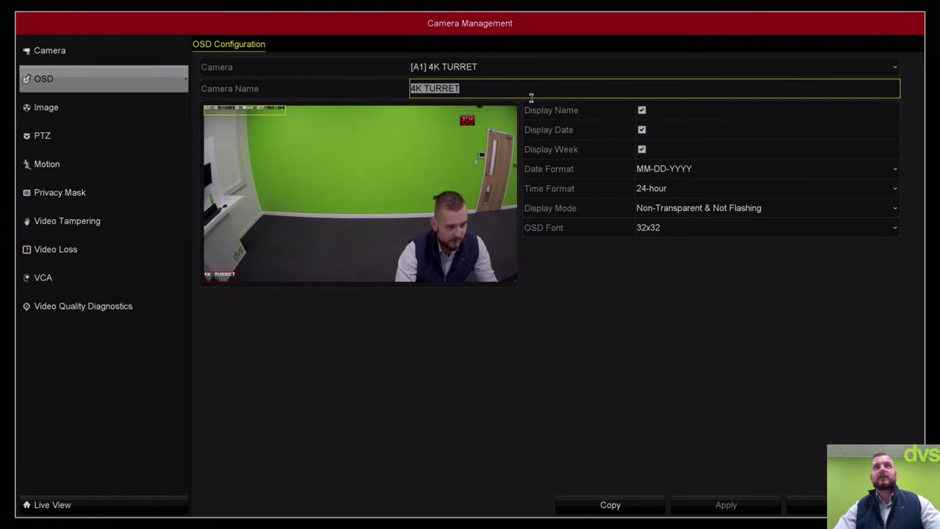
{"action": "left_click", "coordinate": [462, 89]}
{"action": "right_click", "coordinate": [463, 90]}
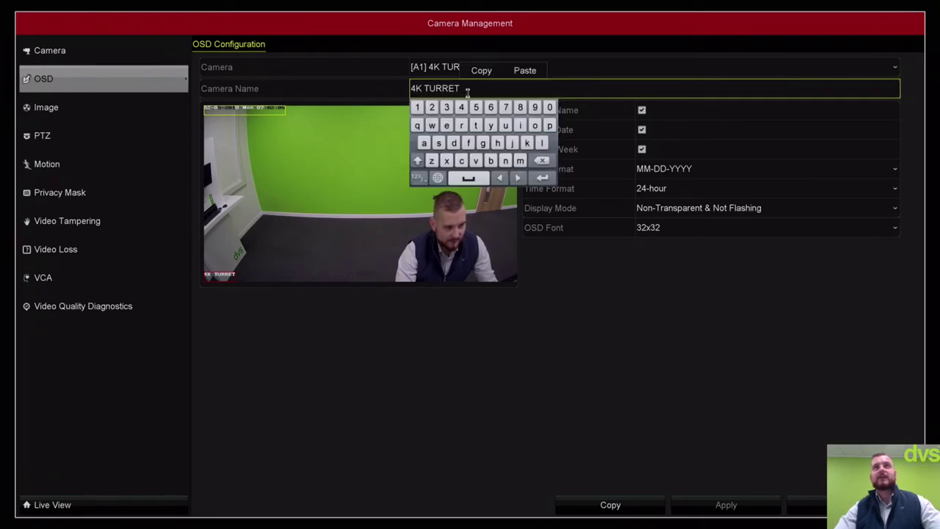
{"action": "left_click", "coordinate": [372, 177]}
{"action": "left_click_drag", "start_coordinate": [269, 112], "coordinate": [298, 280]}
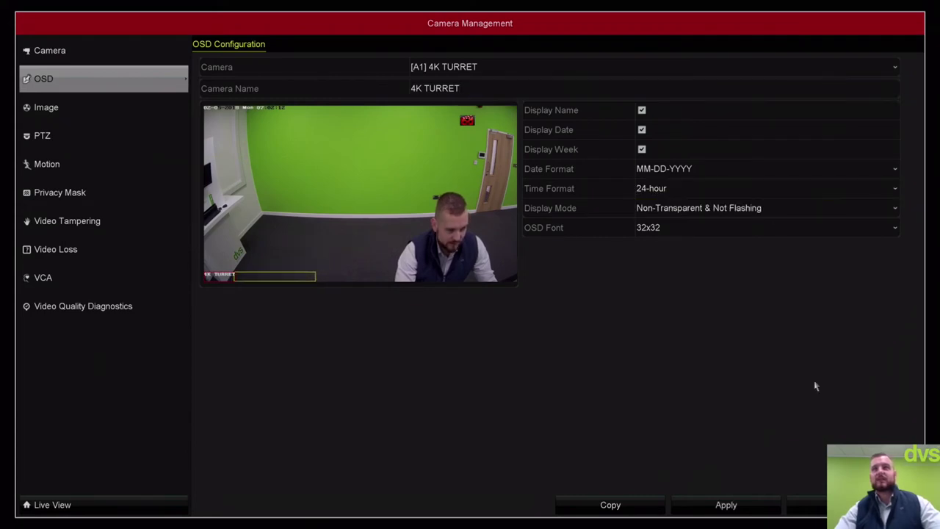
{"action": "left_click", "coordinate": [767, 507]}
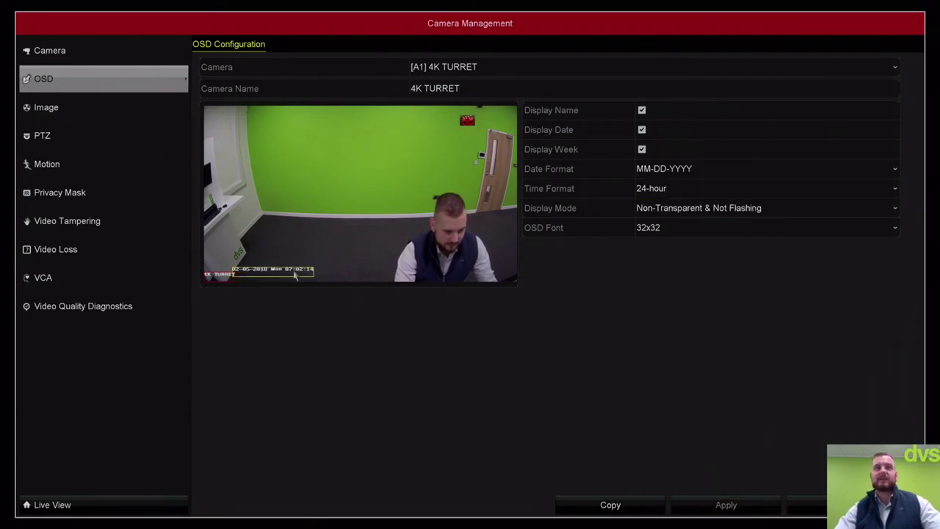
{"action": "left_click_drag", "start_coordinate": [253, 278], "coordinate": [220, 108]}
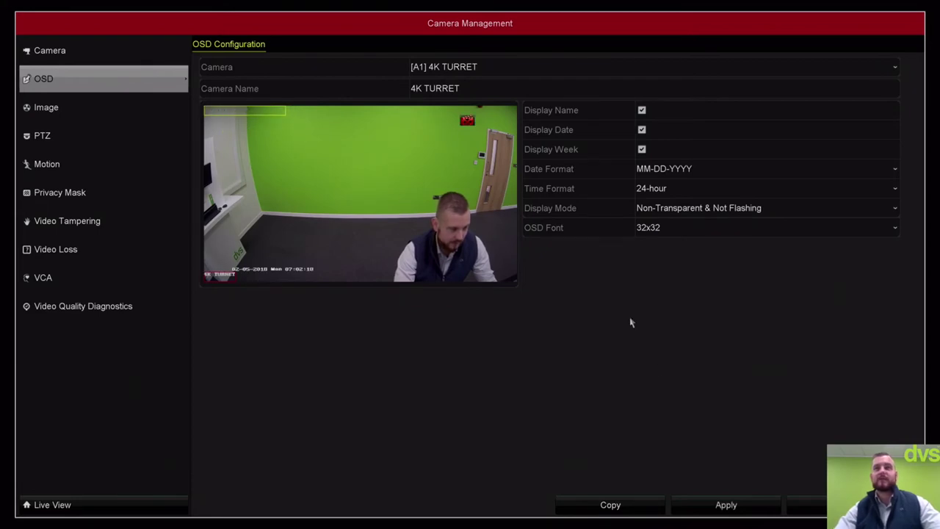
{"action": "left_click", "coordinate": [684, 502]}
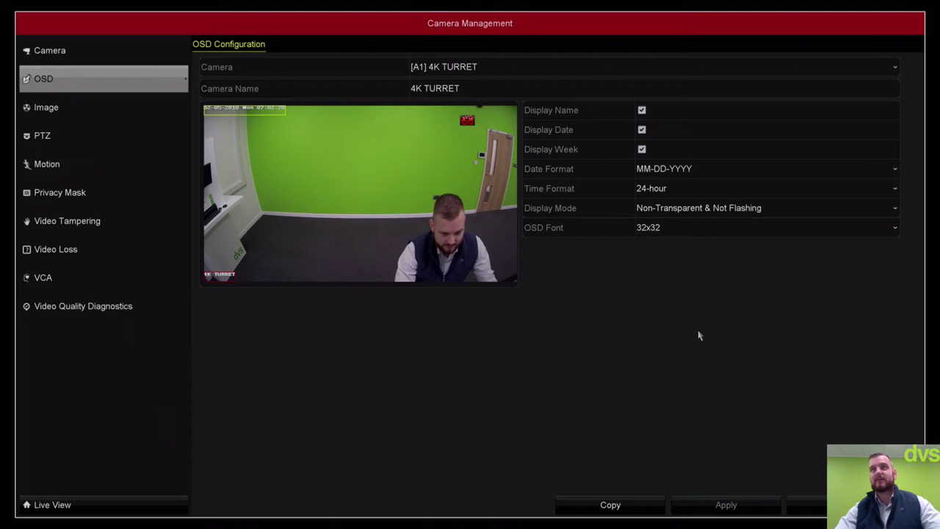
- Set the date format to DD-MM-YYYY, keeping Non-Transparent & Not Flashing display mode
{"action": "left_click", "coordinate": [680, 168]}
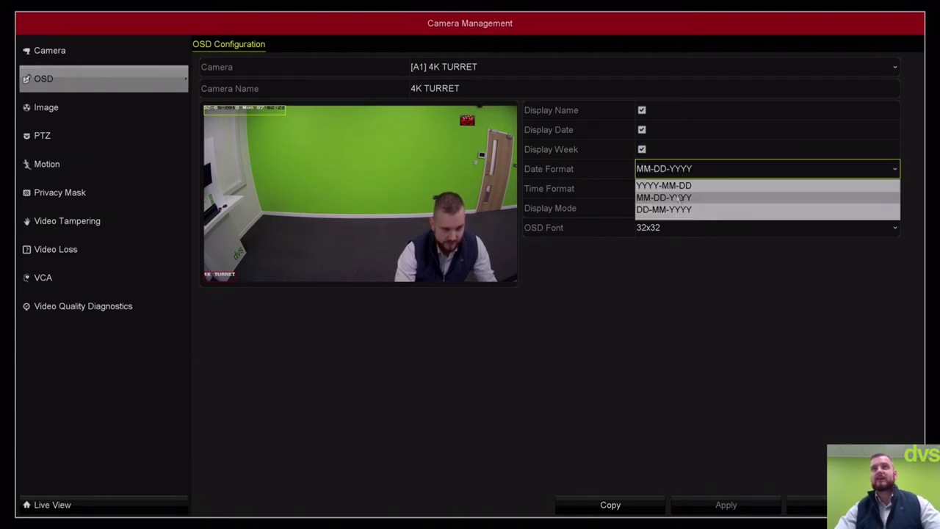
{"action": "left_click", "coordinate": [681, 210]}
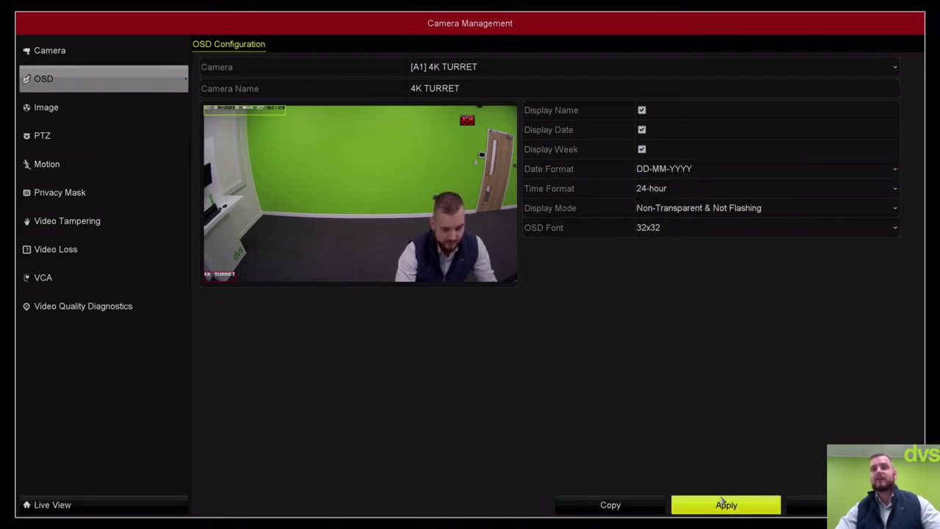
{"action": "left_click", "coordinate": [723, 504]}
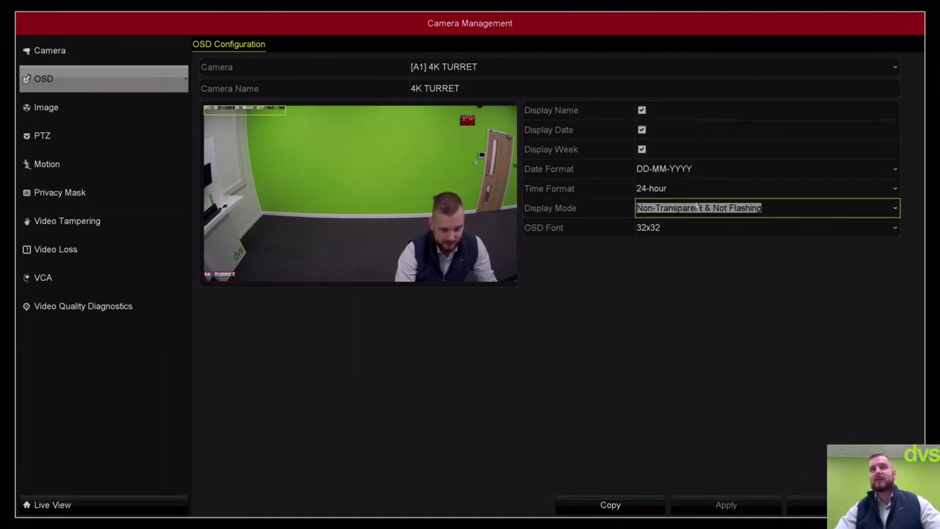
{"action": "left_click", "coordinate": [697, 208]}
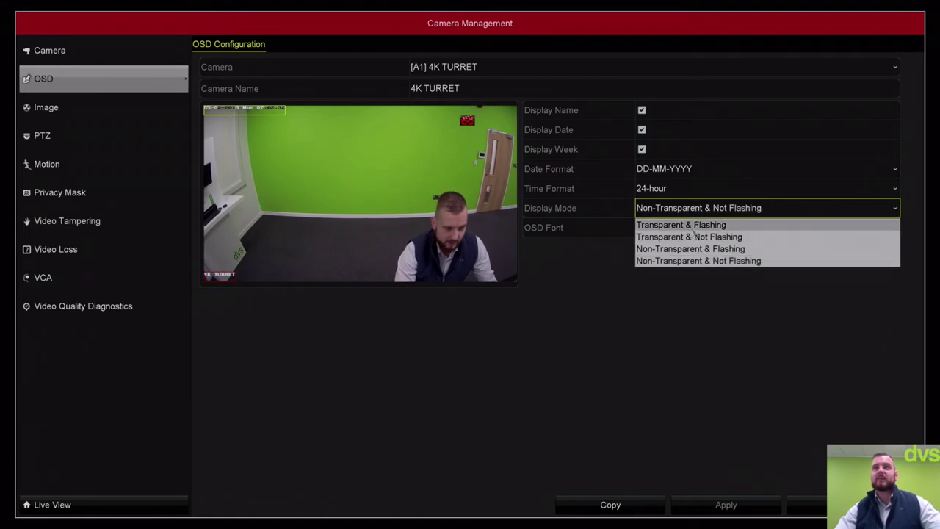
{"action": "left_click", "coordinate": [613, 255]}
- Try 64x64 and 16x16 overlay fonts, then apply 32x32
{"action": "left_click", "coordinate": [661, 231]}
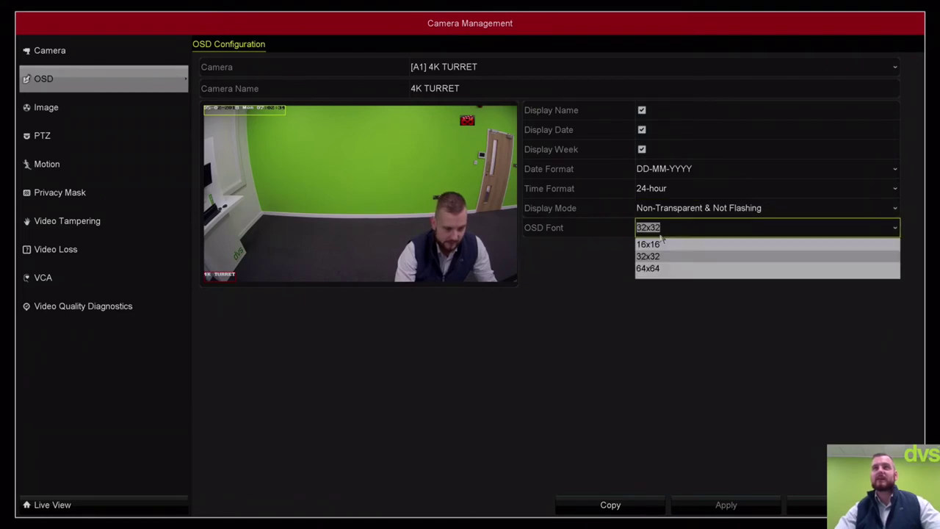
{"action": "left_click", "coordinate": [650, 268]}
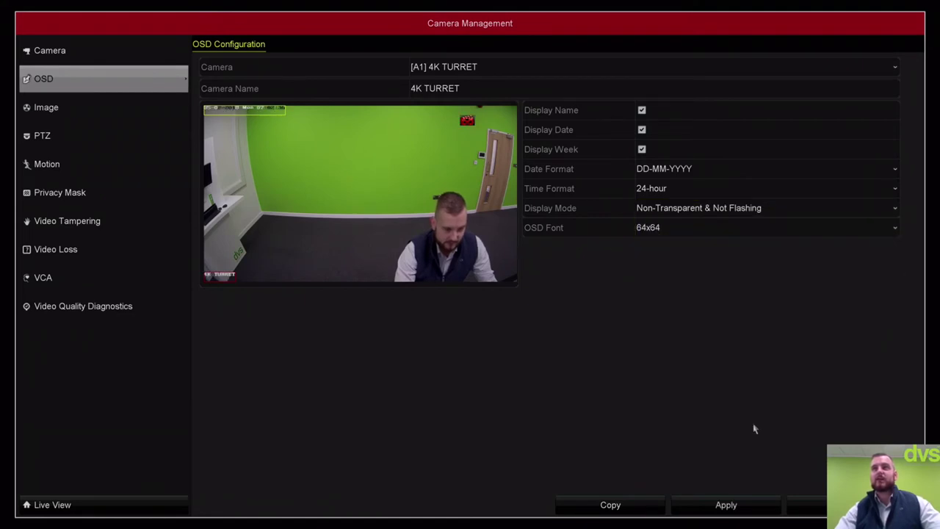
{"action": "left_click", "coordinate": [735, 504]}
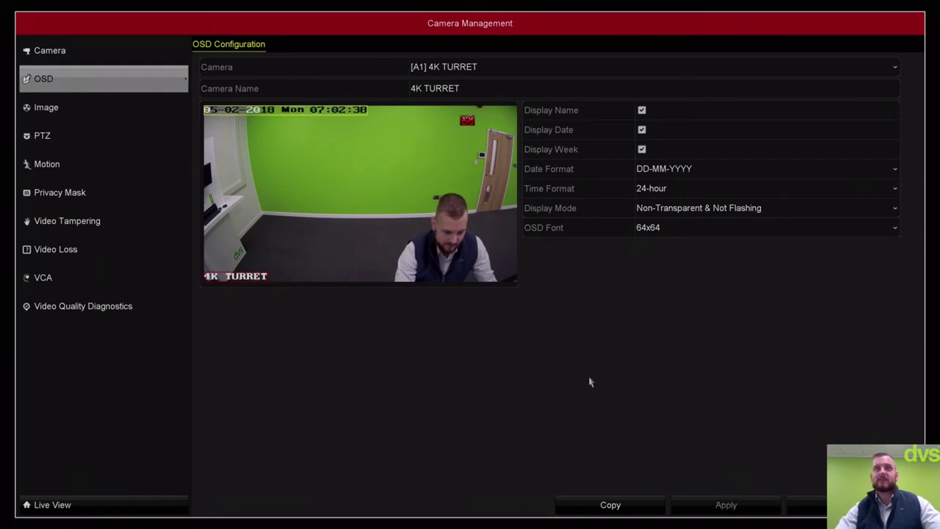
{"action": "left_click", "coordinate": [709, 227]}
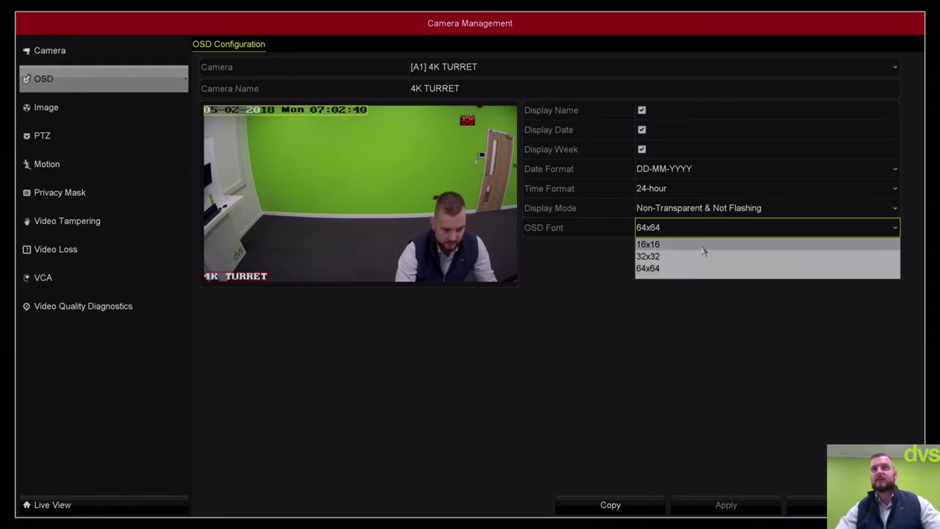
{"action": "left_click", "coordinate": [703, 248]}
{"action": "left_click", "coordinate": [699, 231]}
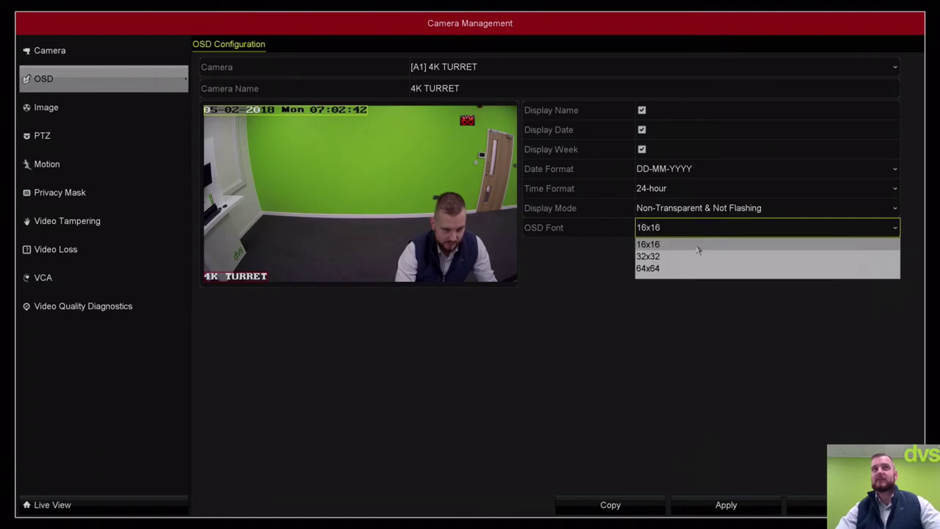
{"action": "left_click", "coordinate": [695, 257]}
{"action": "left_click", "coordinate": [719, 505]}
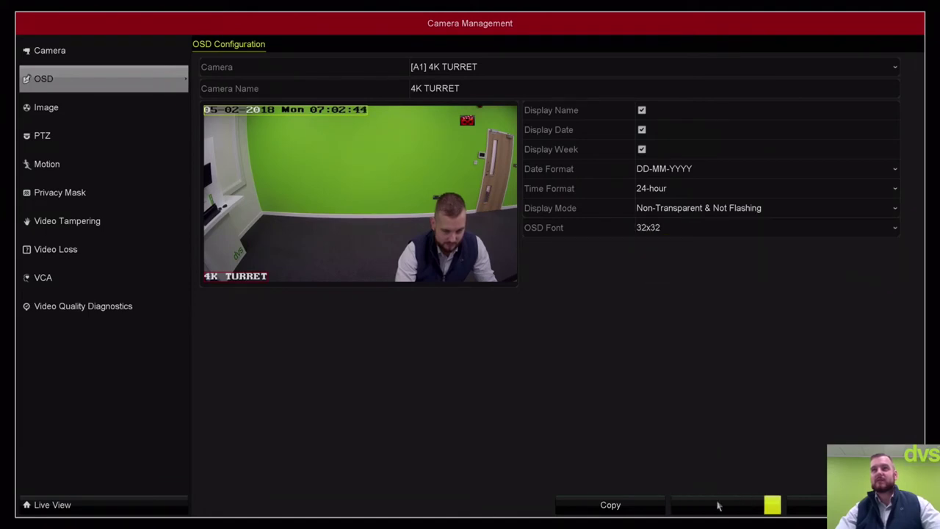
{"action": "left_click", "coordinate": [479, 67]}
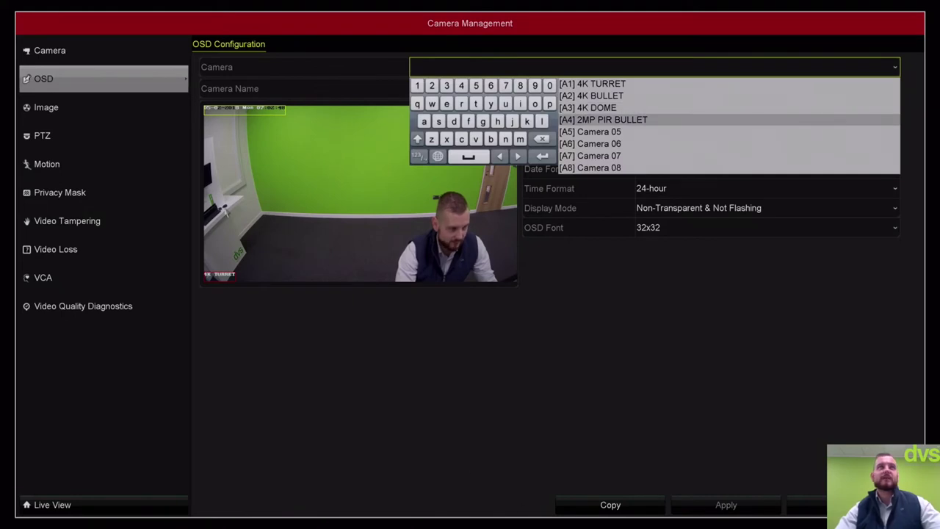
- Check 4K TURRET's Standard image mode and 00:00-24:00 time segment in Image Settings
{"action": "left_click", "coordinate": [112, 103]}
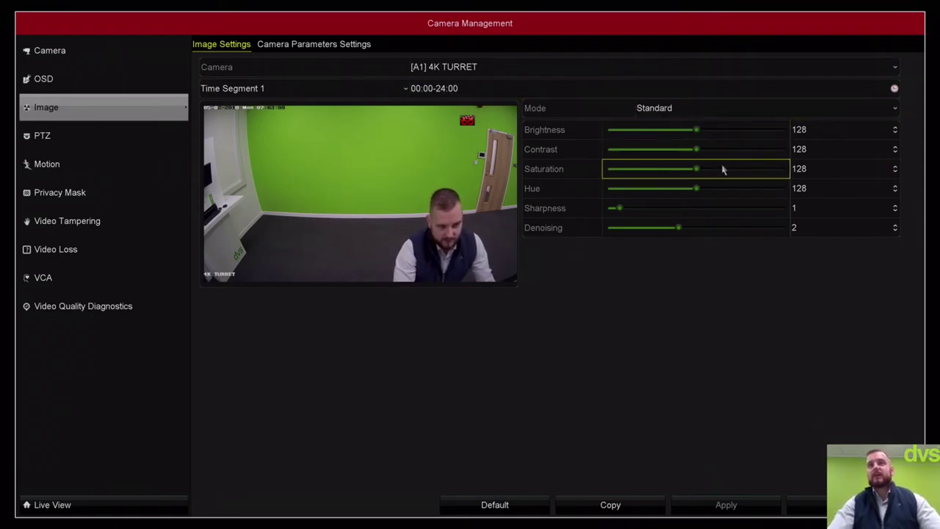
{"action": "left_click", "coordinate": [729, 113]}
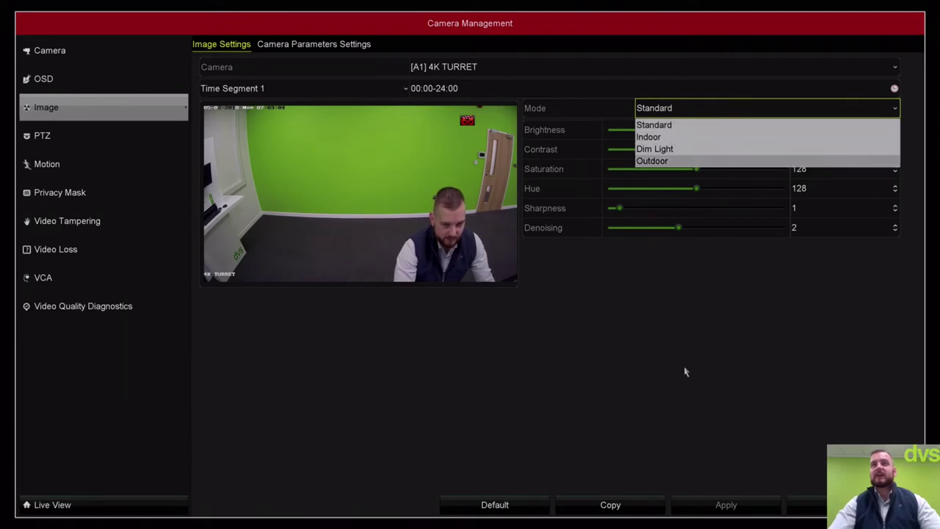
{"action": "left_click", "coordinate": [582, 273]}
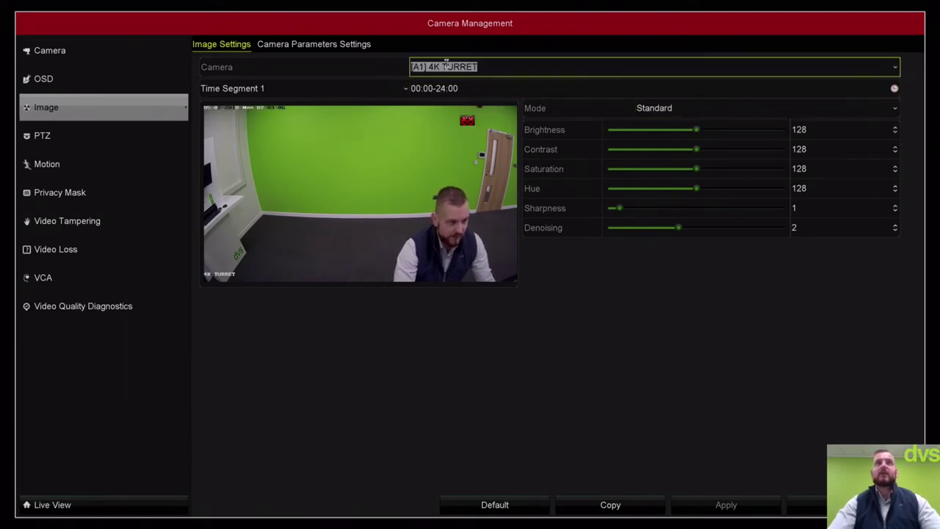
{"action": "left_click", "coordinate": [402, 88]}
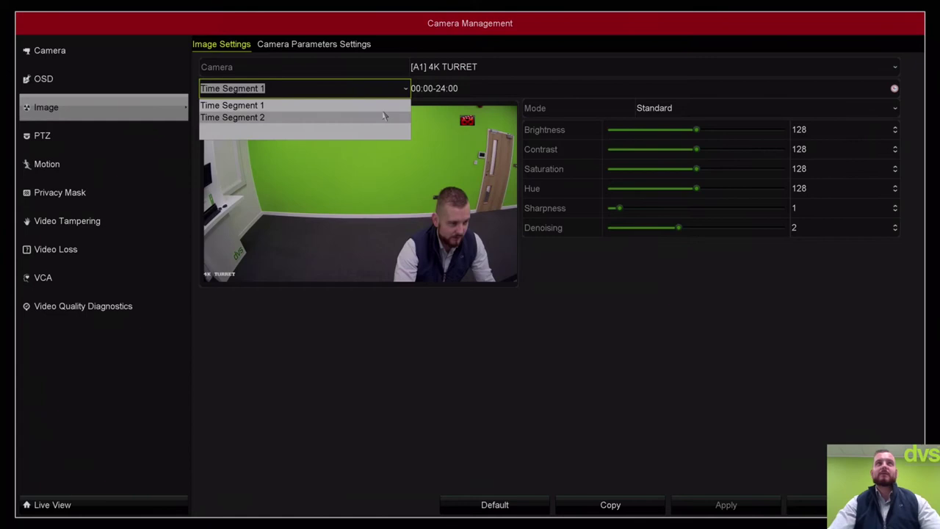
{"action": "left_click", "coordinate": [466, 87]}
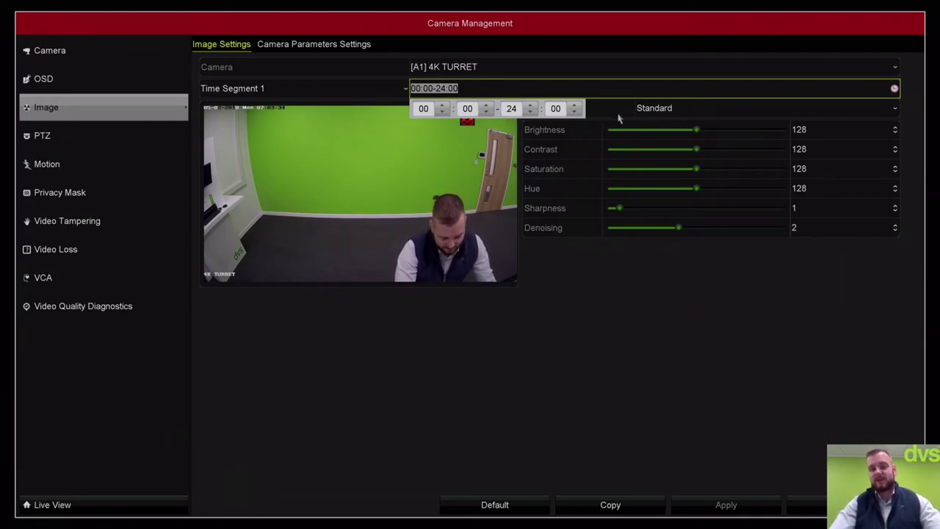
{"action": "left_click", "coordinate": [321, 46]}
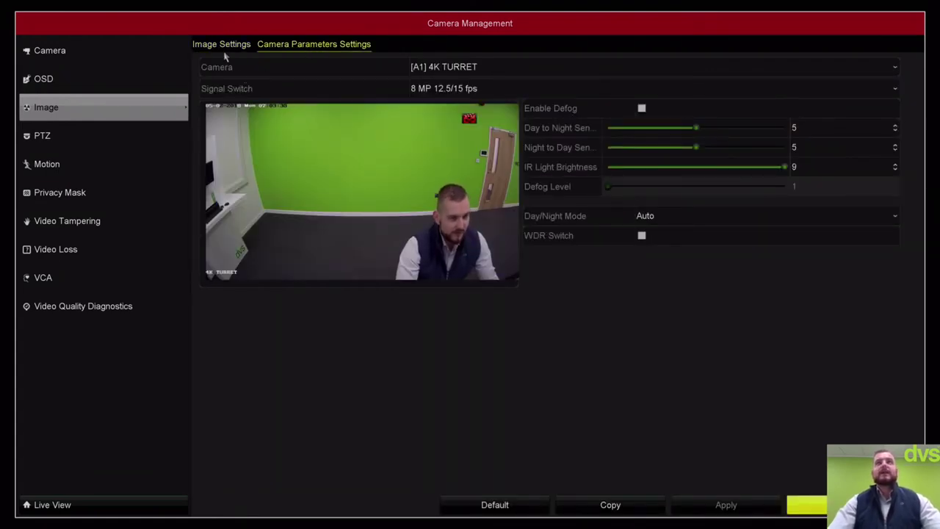
- Switch between Image Settings and Camera Parameters, leaving the signal at 8 MP 12.5/15 fps
{"action": "left_click", "coordinate": [200, 47]}
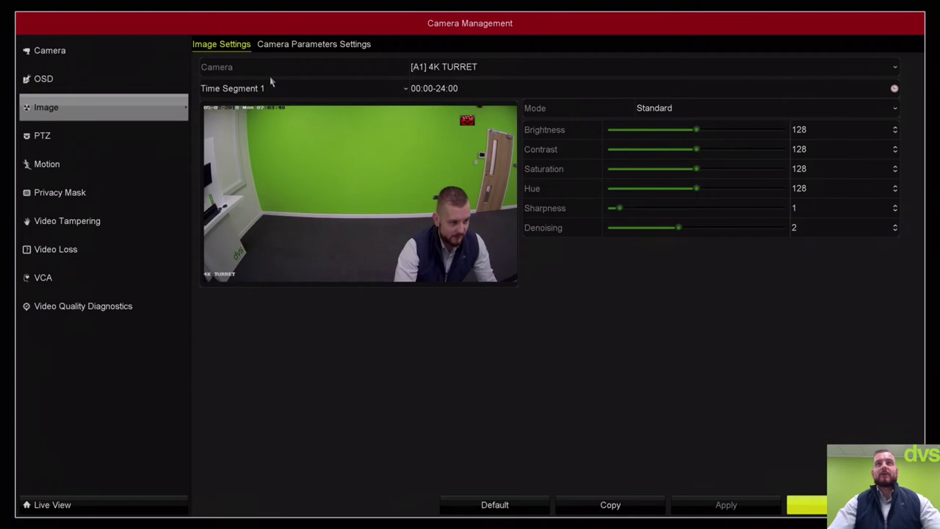
{"action": "left_click", "coordinate": [326, 47]}
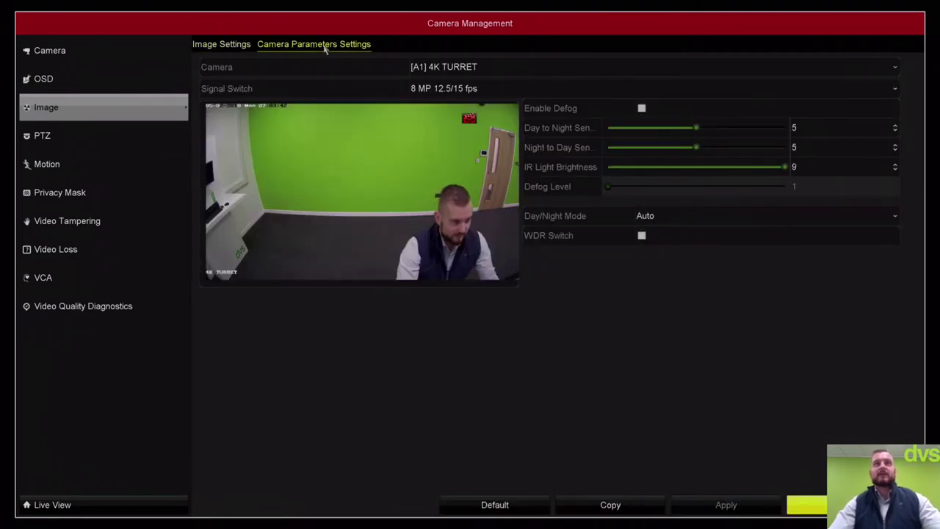
{"action": "left_click", "coordinate": [230, 47]}
{"action": "left_click", "coordinate": [272, 46]}
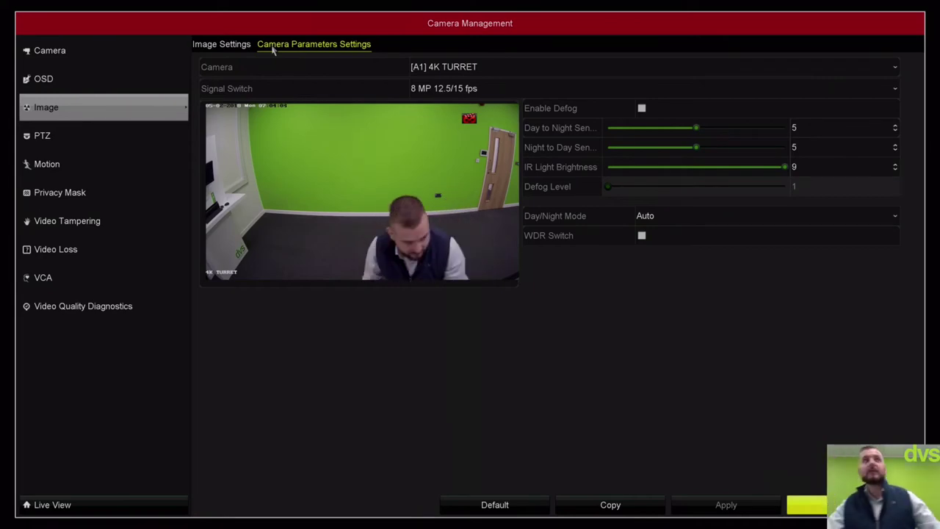
{"action": "left_click", "coordinate": [517, 94]}
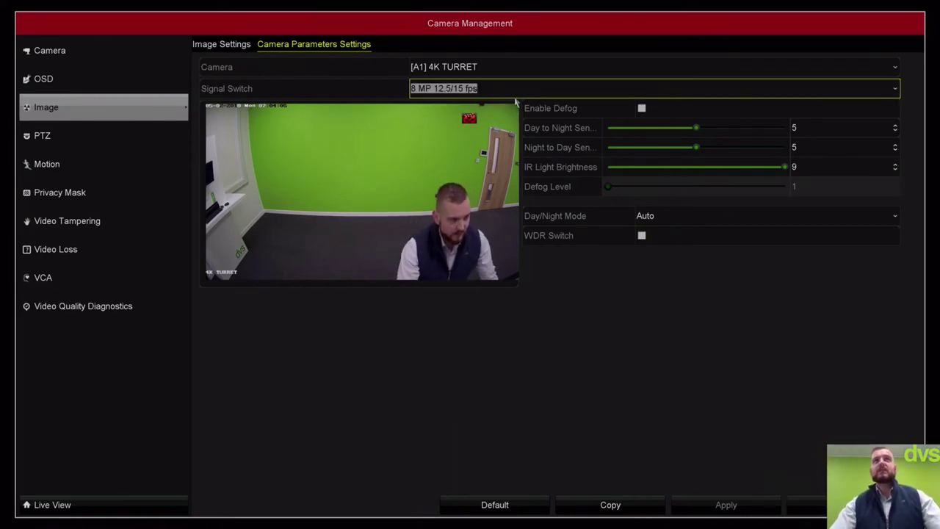
{"action": "left_click", "coordinate": [382, 94]}
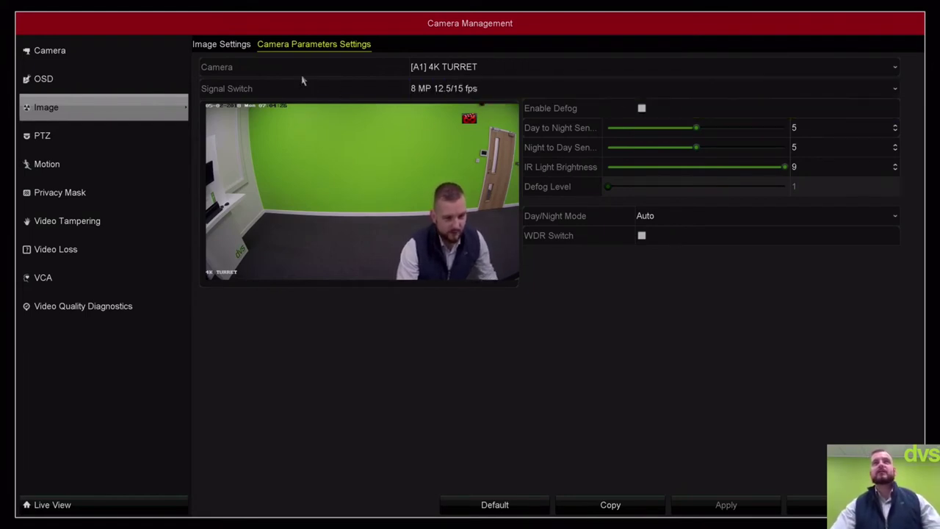
{"action": "left_click", "coordinate": [233, 47]}
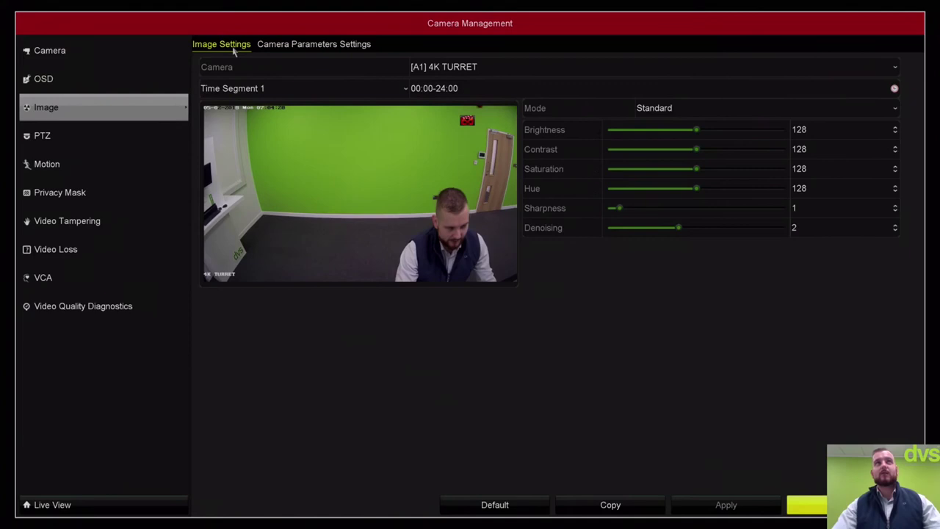
- On 4K TURRET's PTZ page, zoom the image in and back out
{"action": "left_click", "coordinate": [85, 141]}
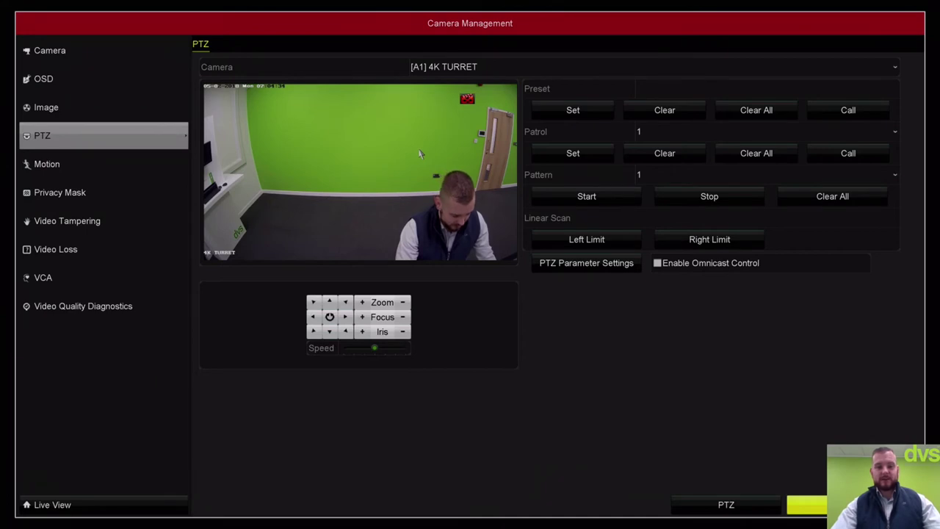
{"action": "left_click", "coordinate": [360, 305]}
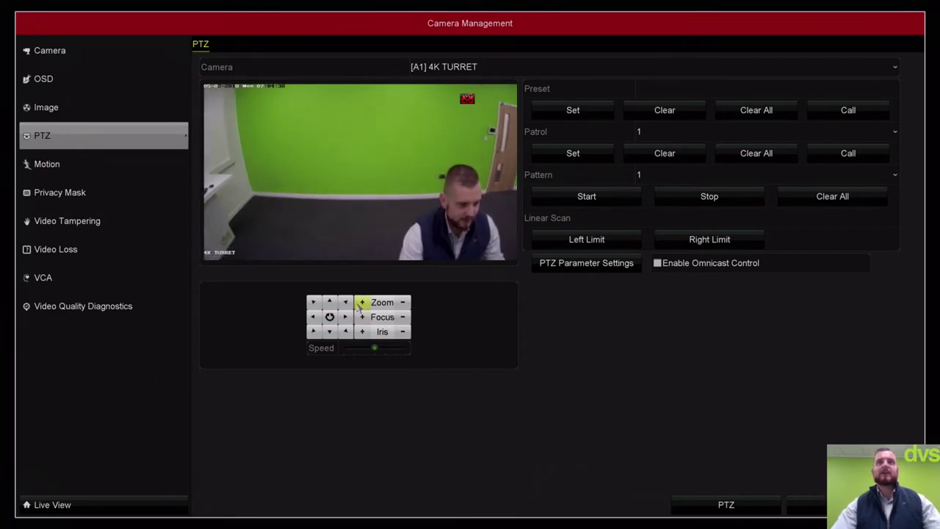
{"action": "left_click", "coordinate": [404, 303]}
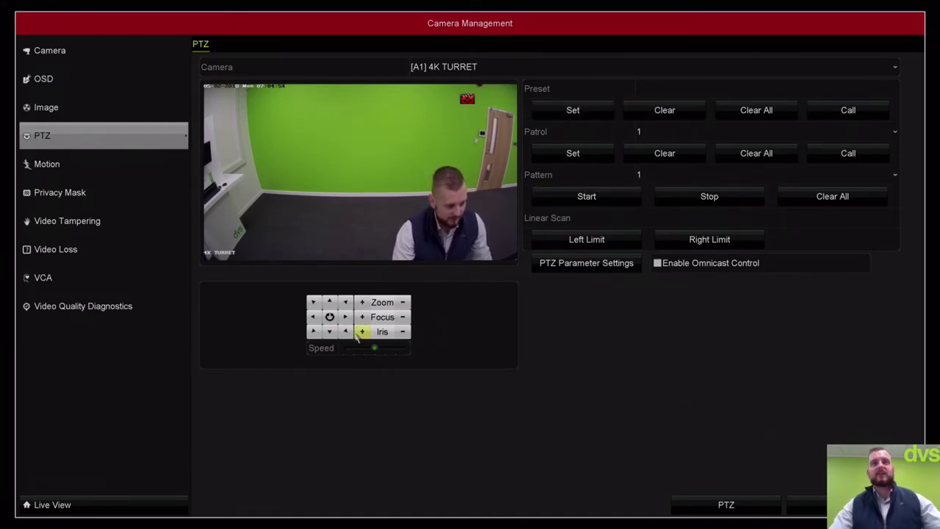
- Switch on motion detection for 4K TURRET and apply it
{"action": "left_click", "coordinate": [66, 160]}
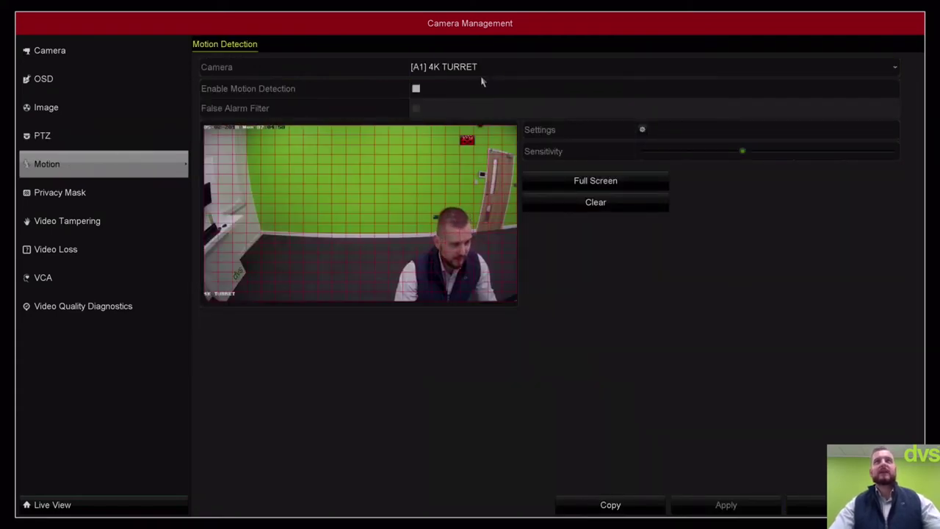
{"action": "left_click", "coordinate": [416, 89]}
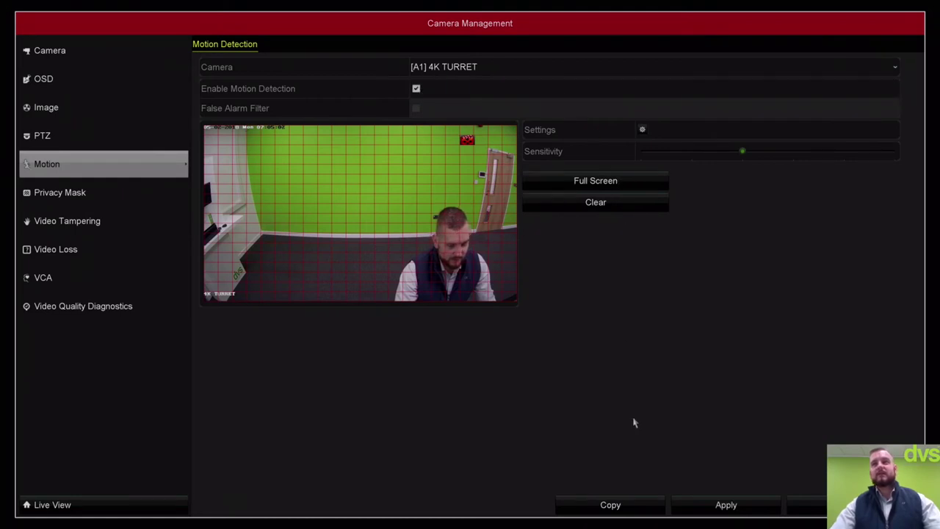
{"action": "left_click", "coordinate": [737, 510]}
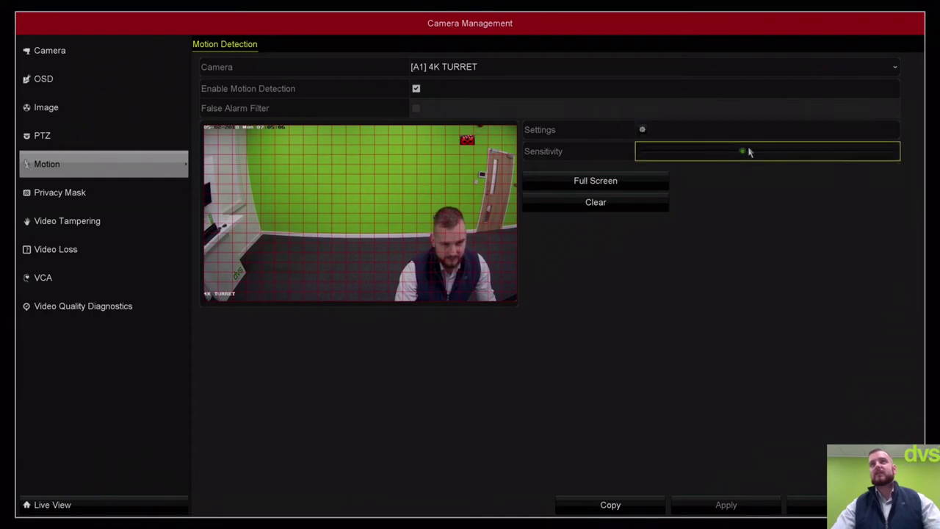
- Review motion's arming schedule, linked actions and trigger channels, then switch motion detection off and apply
{"action": "left_click", "coordinate": [642, 130]}
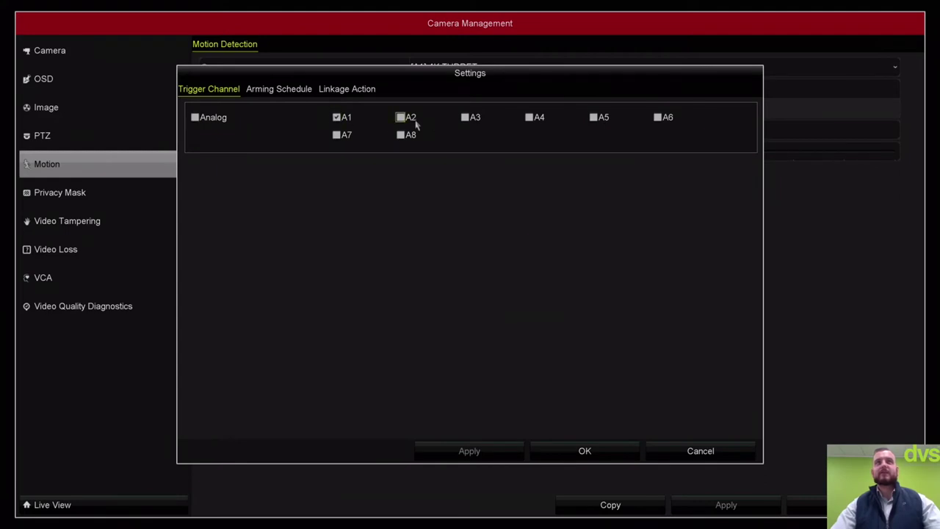
{"action": "left_click", "coordinate": [312, 93]}
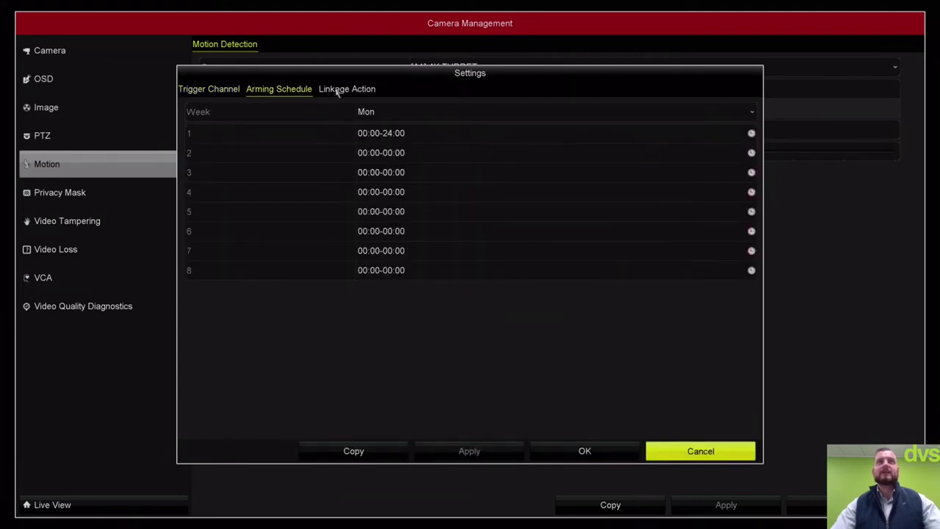
{"action": "left_click", "coordinate": [336, 92]}
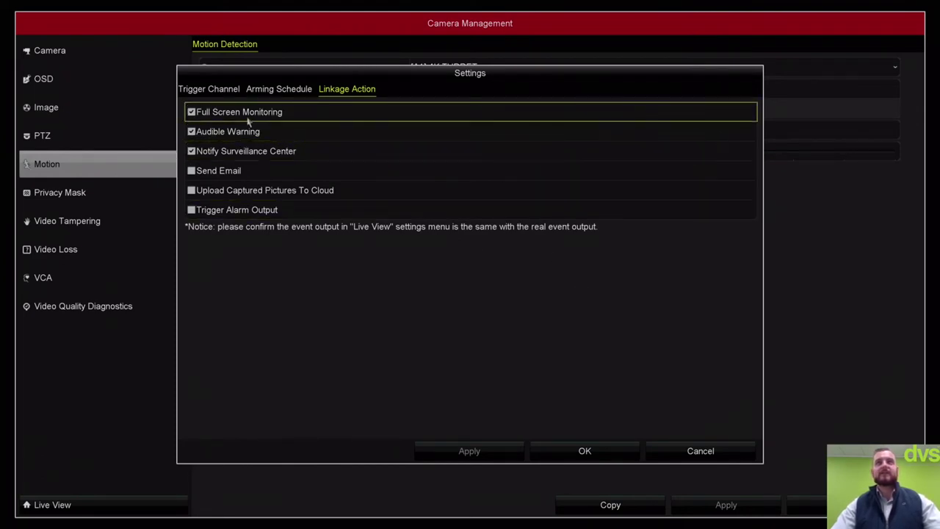
{"action": "left_click", "coordinate": [211, 89]}
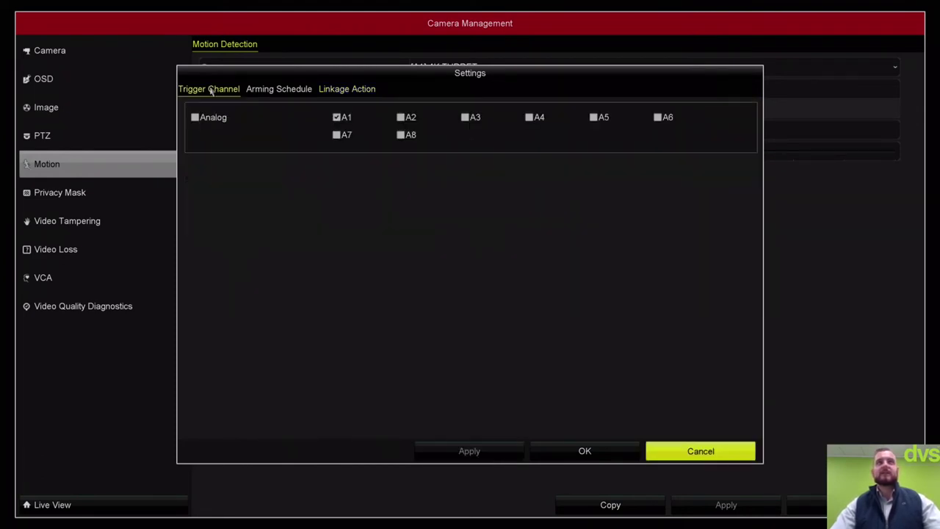
{"action": "left_click", "coordinate": [674, 450]}
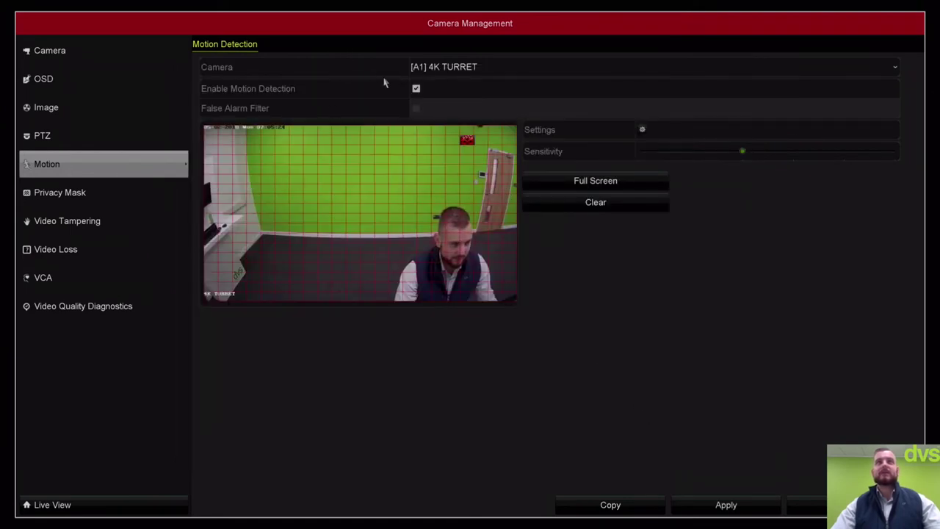
{"action": "left_click", "coordinate": [416, 89]}
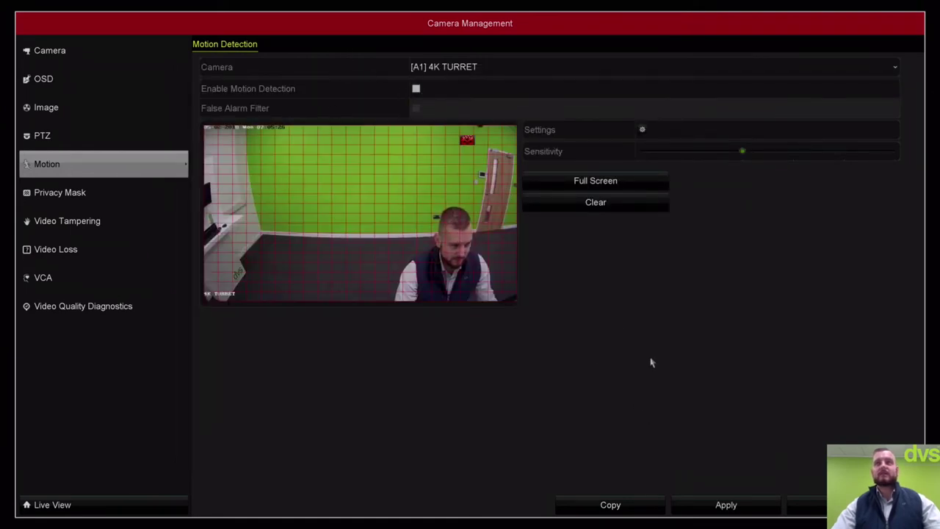
{"action": "left_click", "coordinate": [720, 501]}
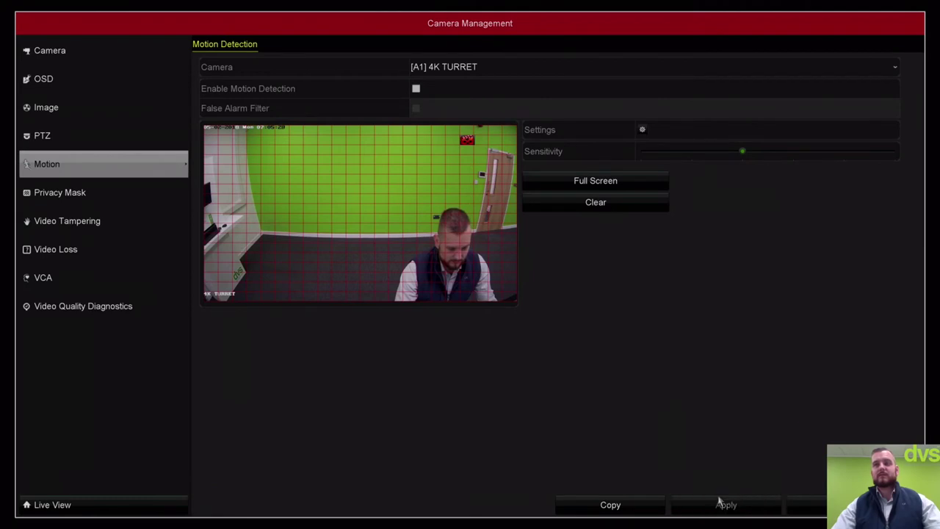
- Enable privacy mask, draw a mask zone over the wall above the seated man, apply, then disable masking
{"action": "left_click", "coordinate": [120, 203]}
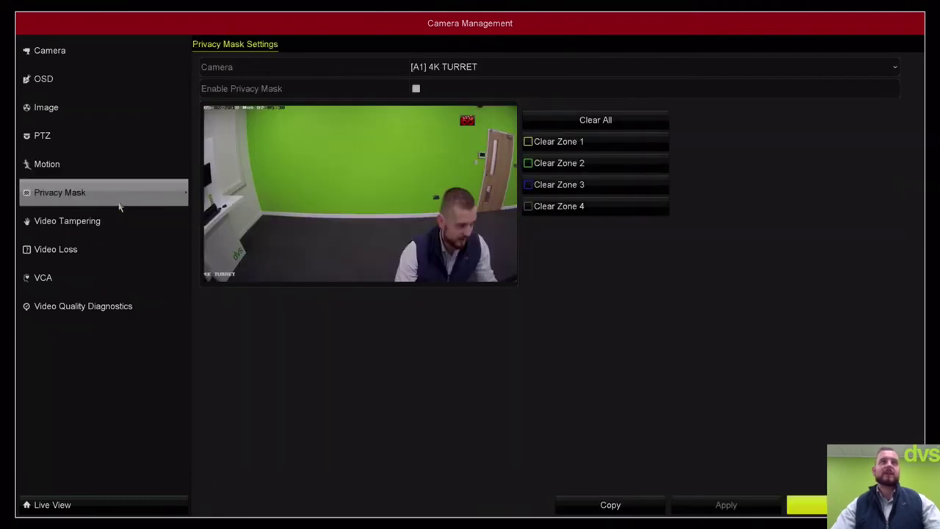
{"action": "left_click", "coordinate": [413, 89]}
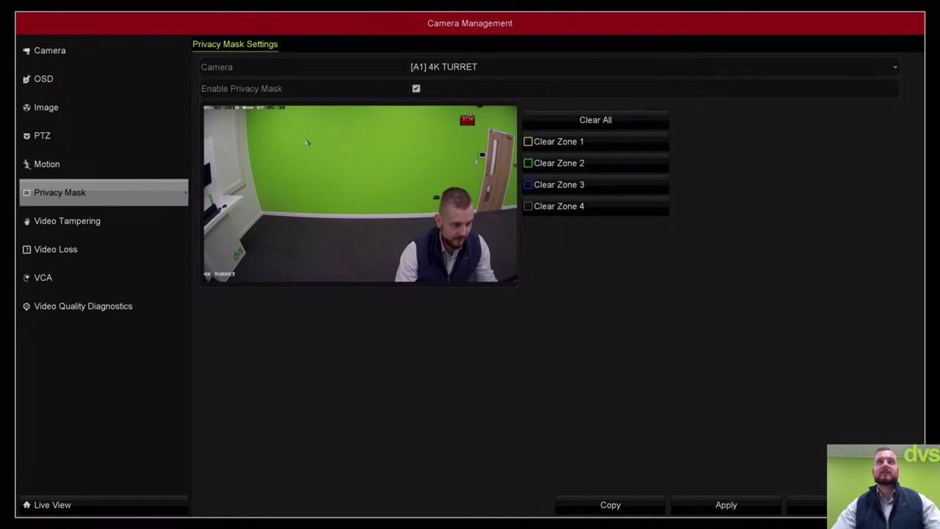
{"action": "left_click_drag", "start_coordinate": [306, 141], "coordinate": [432, 221]}
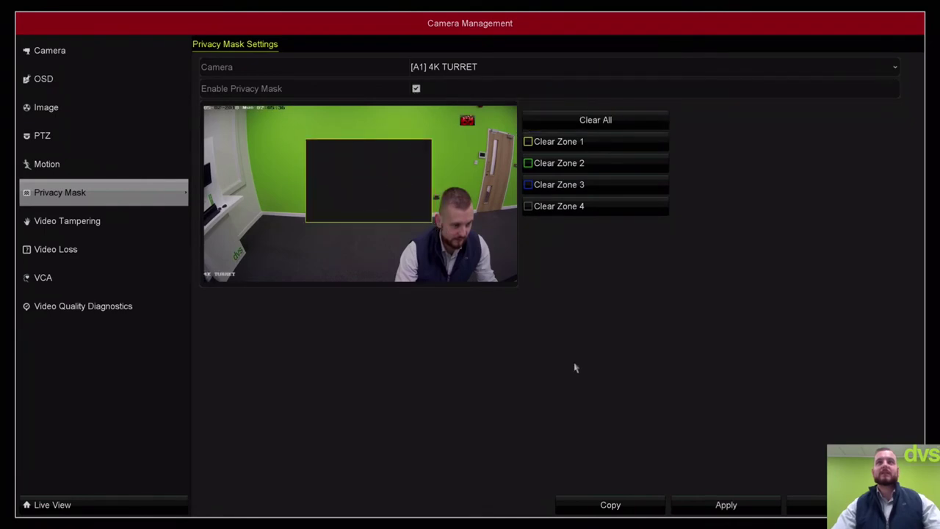
{"action": "left_click", "coordinate": [686, 505]}
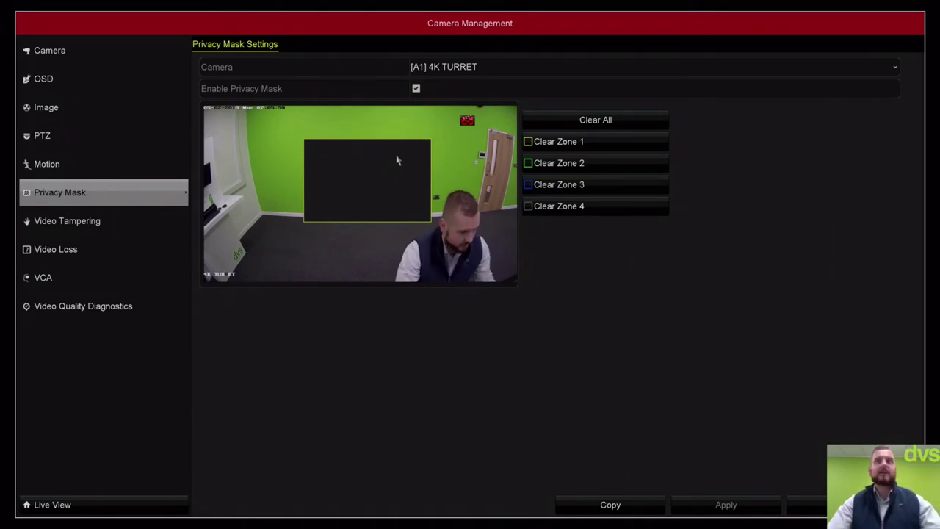
{"action": "left_click", "coordinate": [416, 89]}
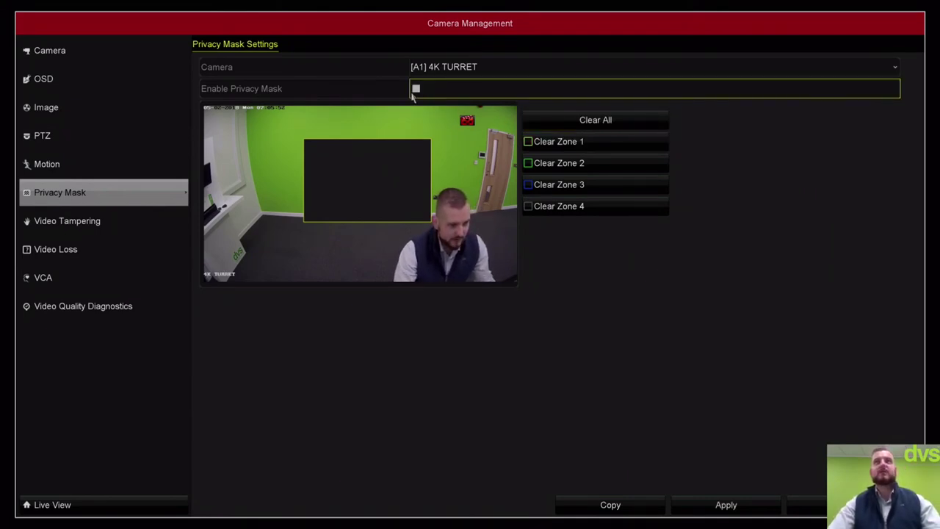
- Save the privacy mask, then browse tampering, video loss and quality diagnostics before returning to VCA
{"action": "left_click", "coordinate": [722, 507]}
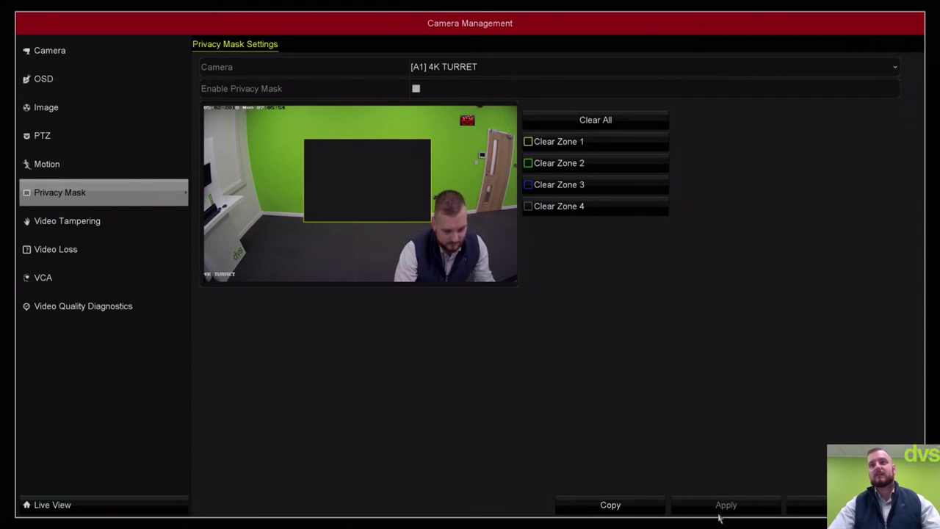
{"action": "left_click", "coordinate": [153, 224]}
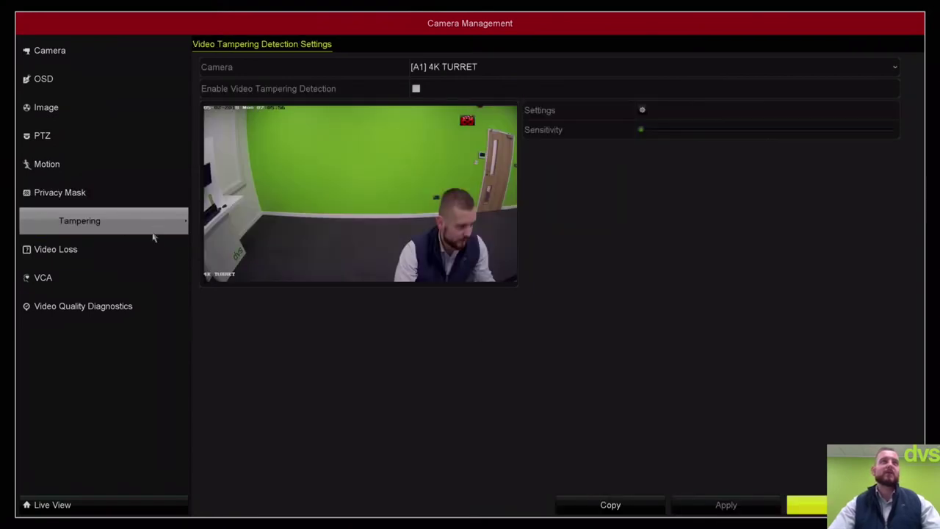
{"action": "left_click", "coordinate": [145, 250]}
{"action": "left_click", "coordinate": [147, 276]}
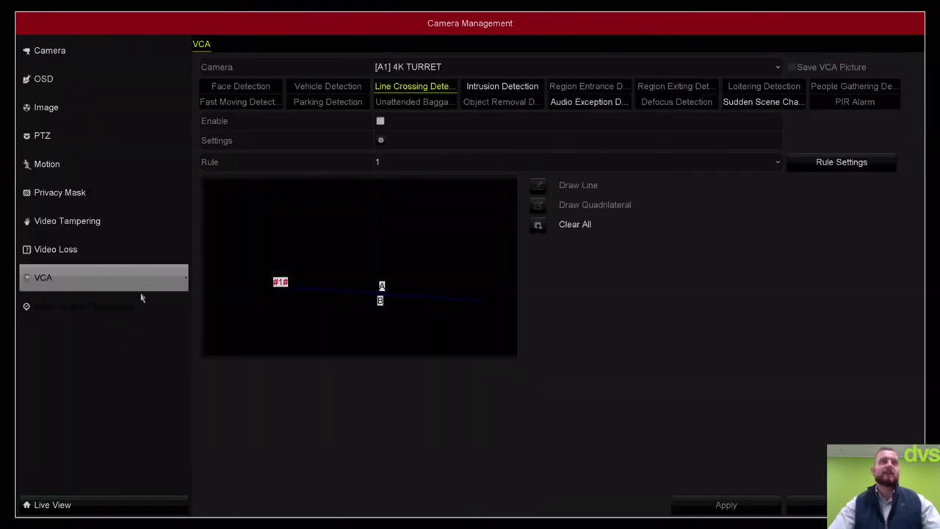
{"action": "left_click", "coordinate": [142, 301]}
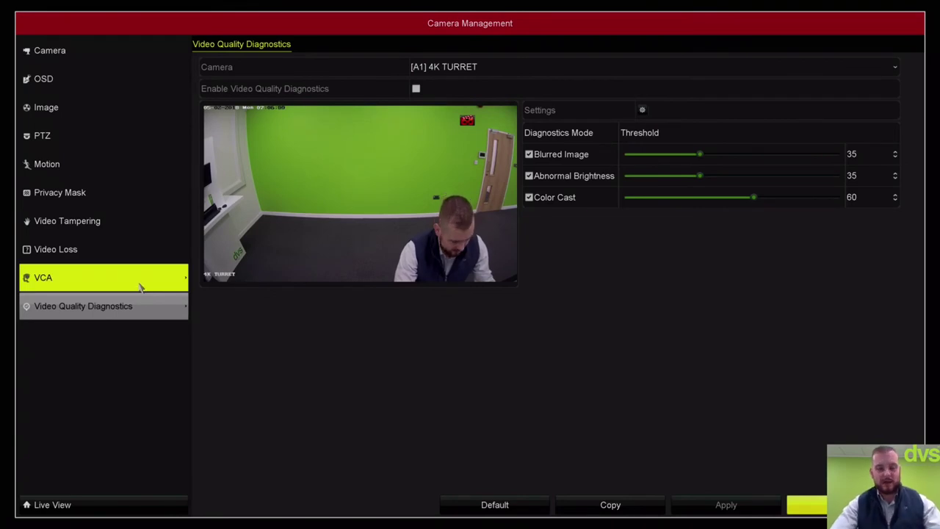
{"action": "left_click", "coordinate": [141, 288]}
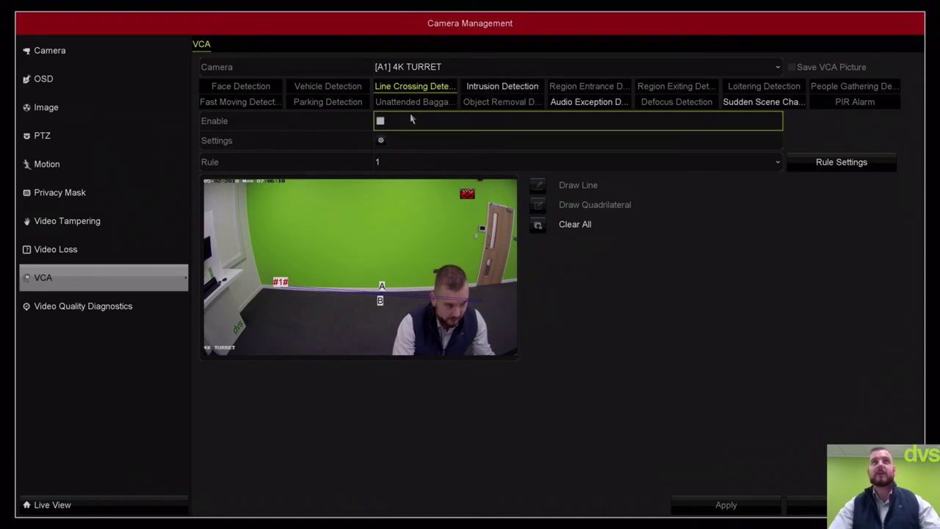
- Enable line crossing detection and draw rule 4's crossing line on the green wall
{"action": "left_click", "coordinate": [382, 121]}
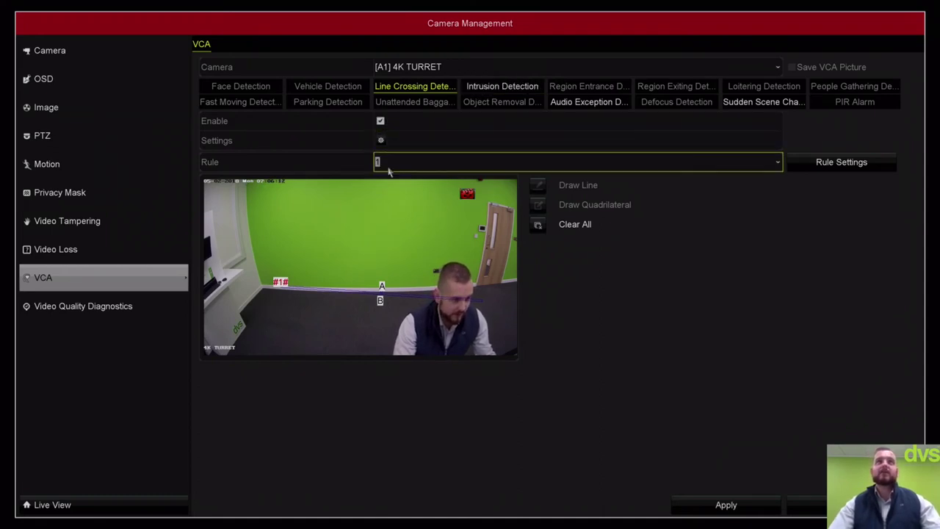
{"action": "left_click", "coordinate": [388, 163]}
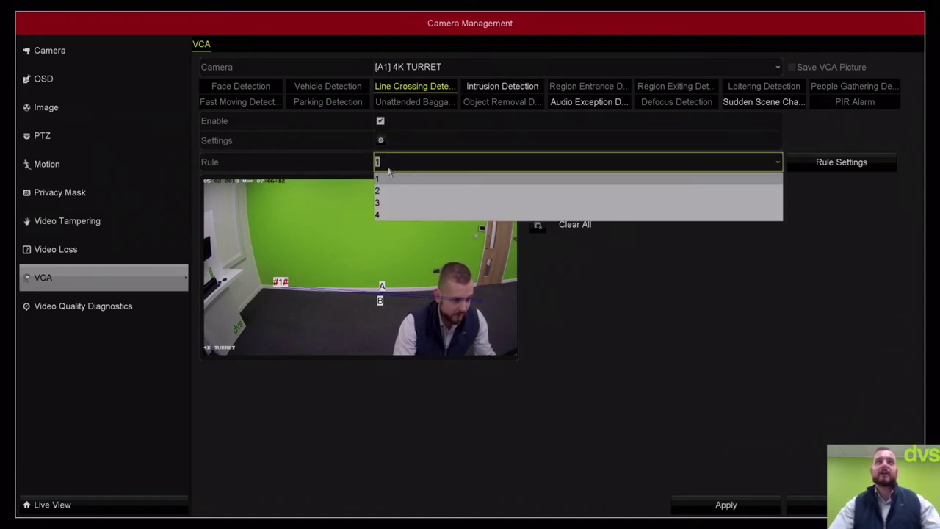
{"action": "left_click", "coordinate": [378, 215]}
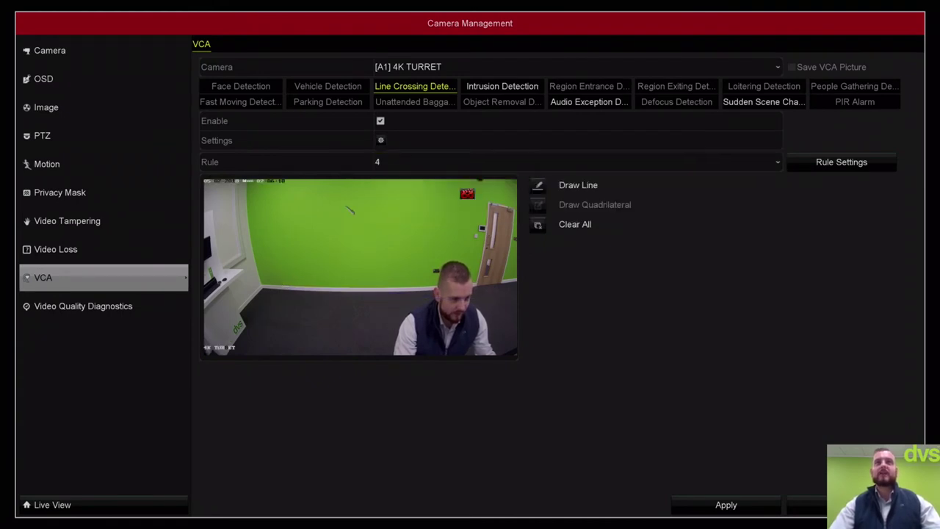
{"action": "left_click_drag", "start_coordinate": [324, 239], "coordinate": [322, 237]}
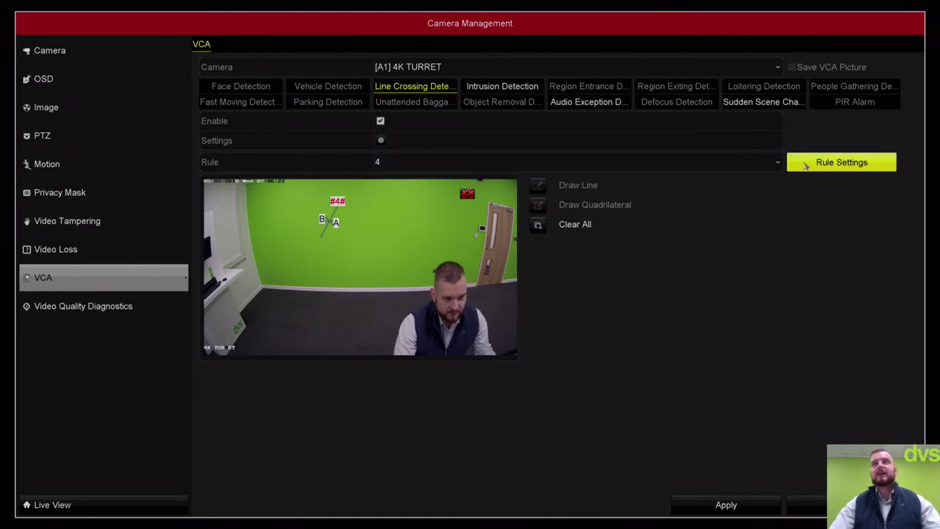
{"action": "left_click", "coordinate": [772, 163]}
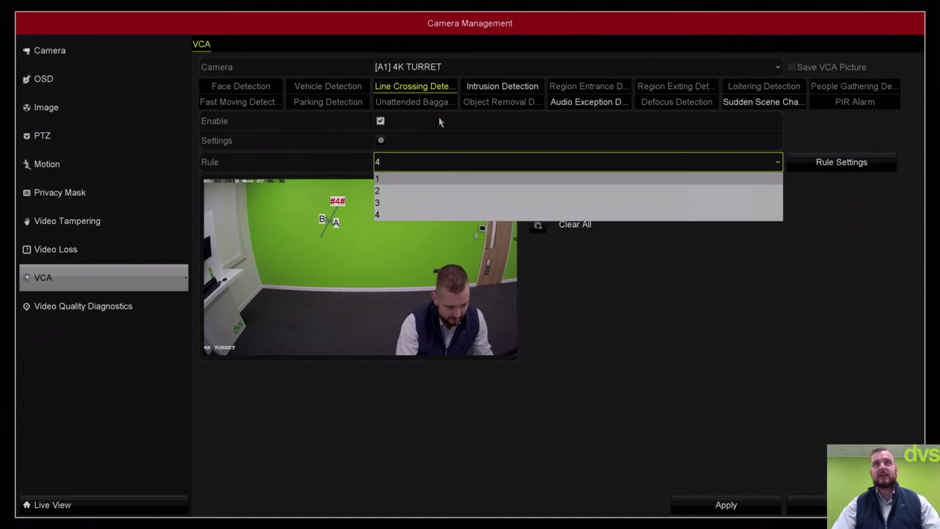
- Turn line crossing detection off, apply the VCA settings, and exit Camera Management to the Menu
{"action": "left_click", "coordinate": [381, 125]}
{"action": "left_click", "coordinate": [720, 507]}
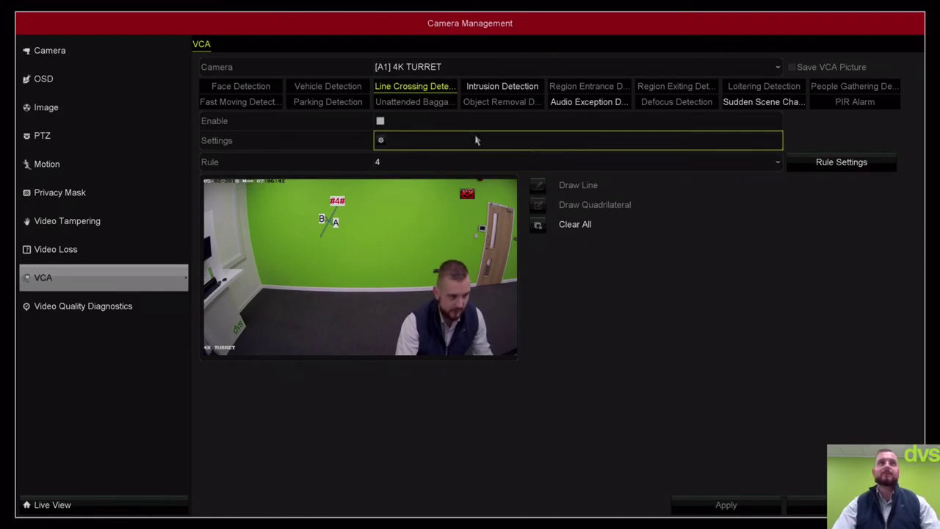
{"action": "left_click", "coordinate": [143, 309]}
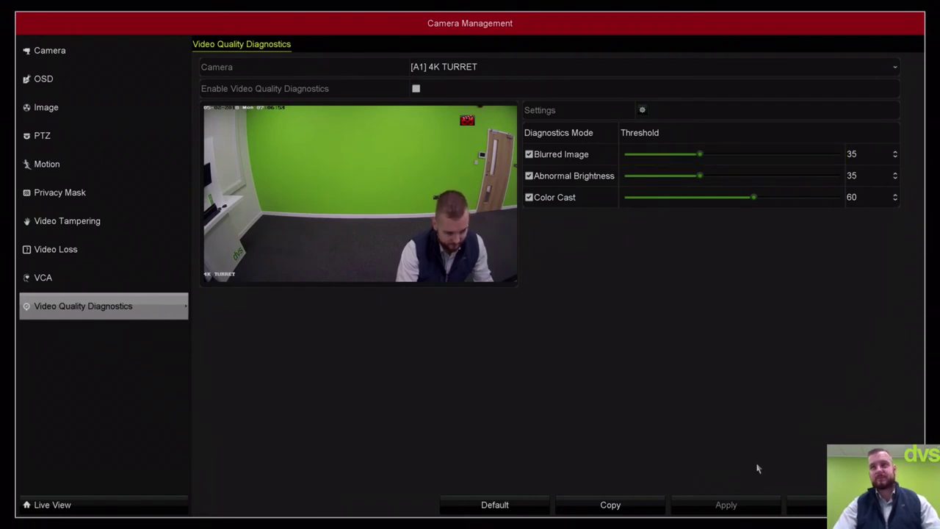
{"action": "left_click", "coordinate": [806, 515]}
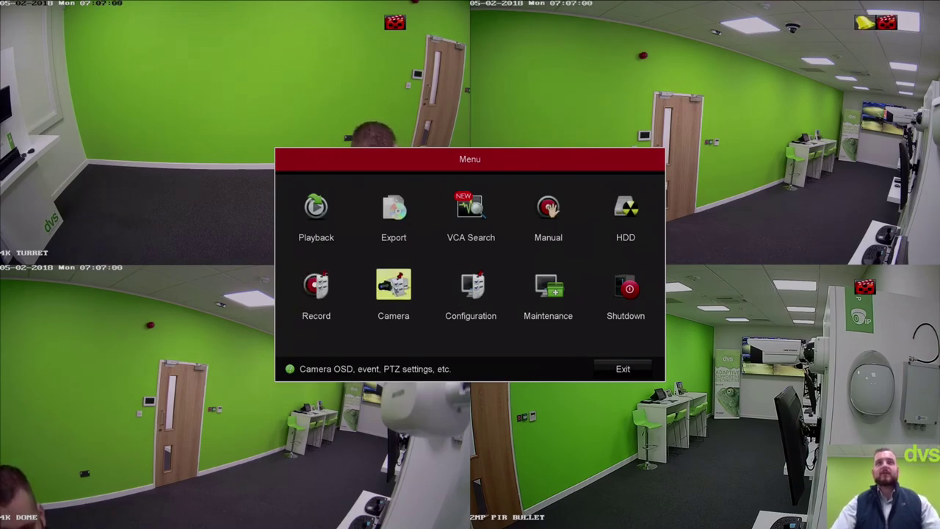
- Open Configuration and review General's DST and More Settings, keeping menu output mode on Auto
{"action": "left_click", "coordinate": [476, 288]}
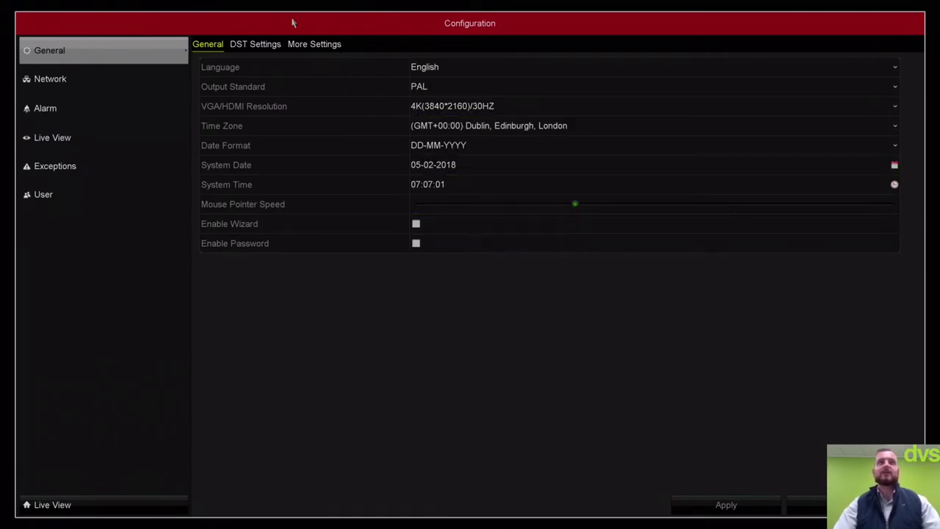
{"action": "left_click", "coordinate": [241, 45]}
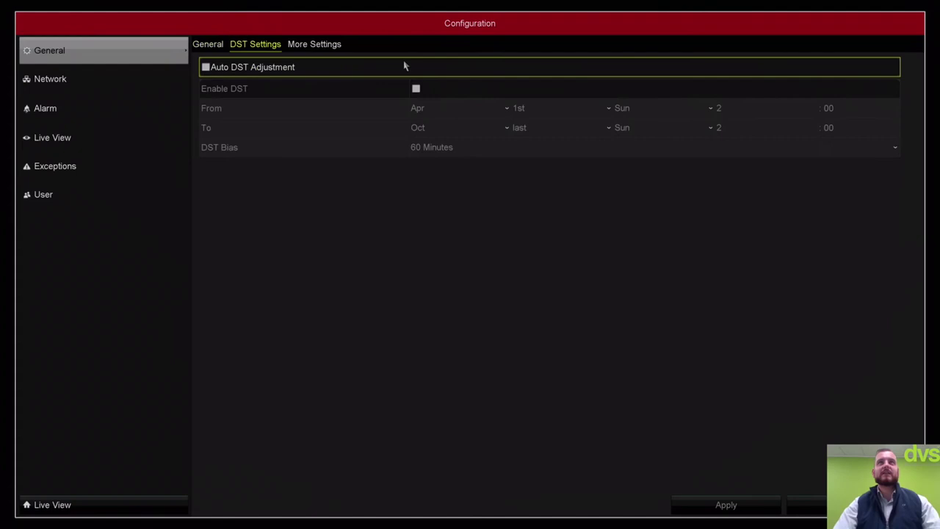
{"action": "left_click", "coordinate": [318, 45]}
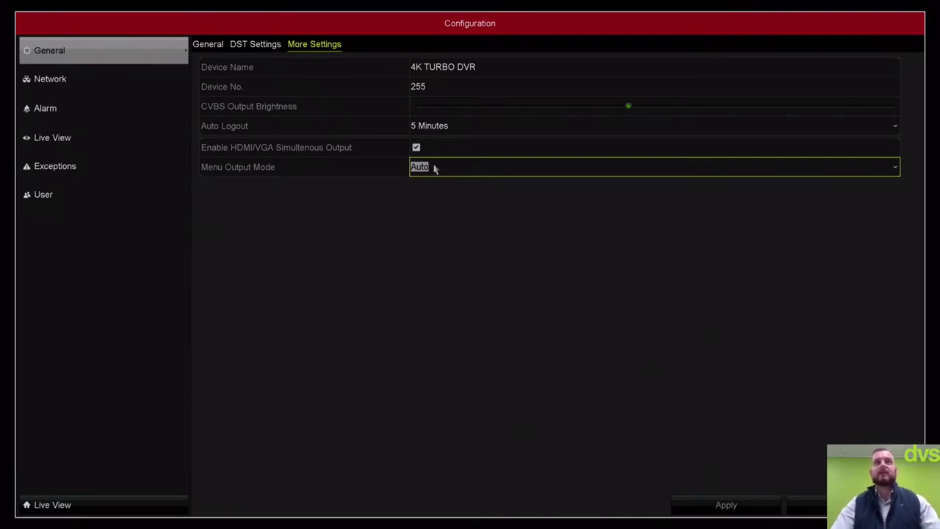
{"action": "left_click", "coordinate": [435, 168]}
{"action": "left_click", "coordinate": [388, 197]}
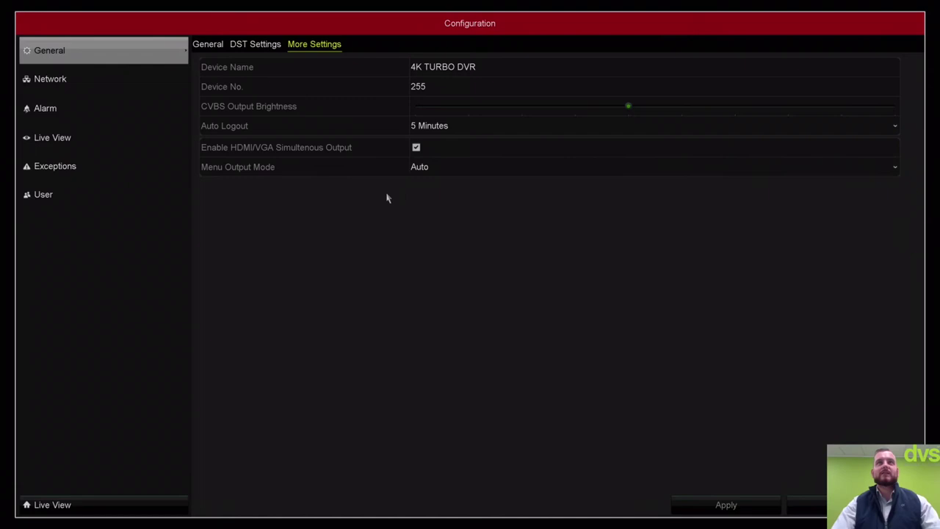
- Check Network's Hik-Connect platform access, then show the alarm input and output status
{"action": "left_click", "coordinate": [86, 86]}
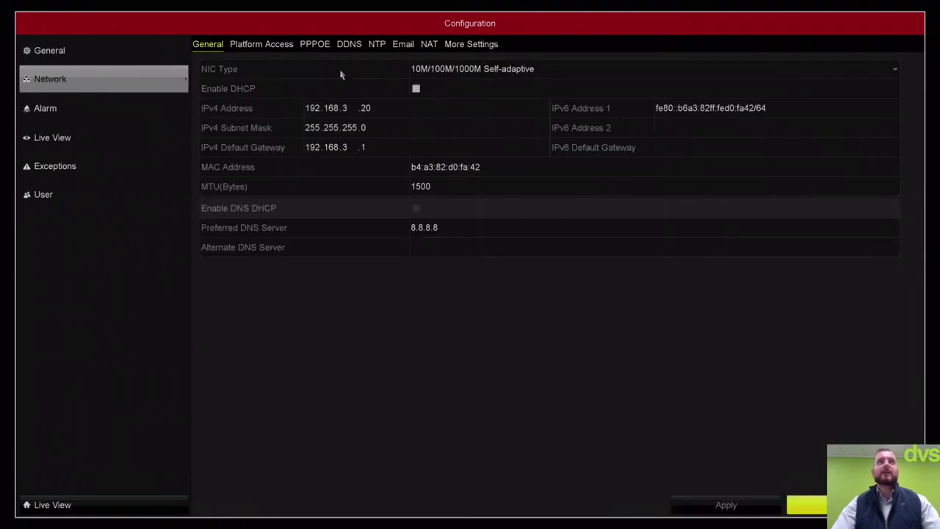
{"action": "left_click", "coordinate": [288, 44]}
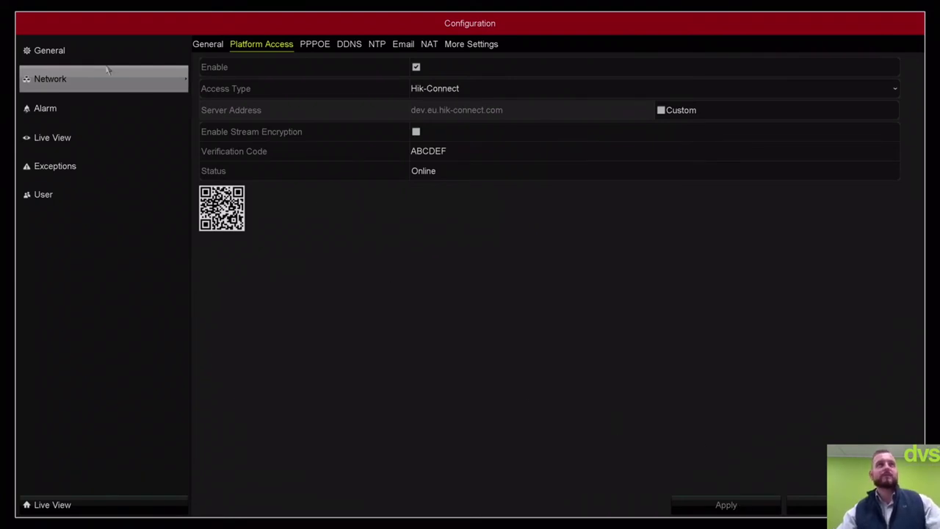
{"action": "left_click", "coordinate": [81, 108]}
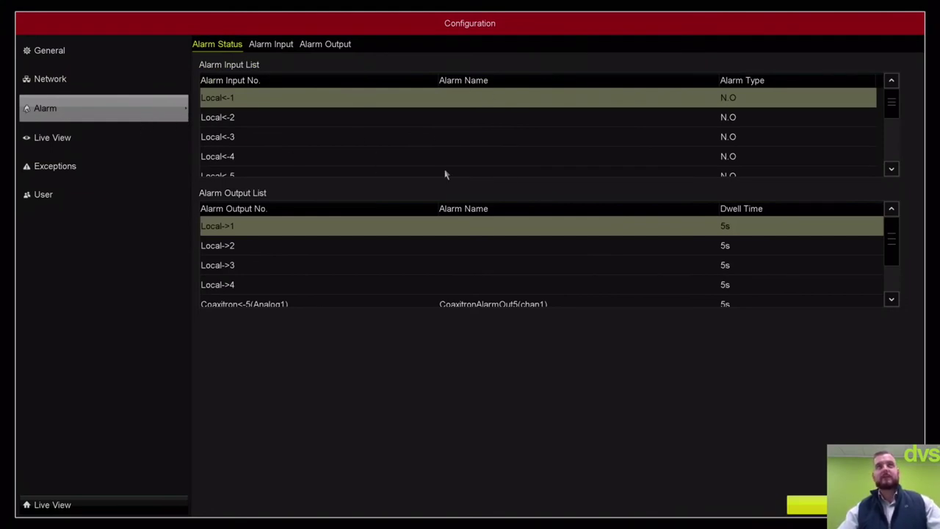
- Review the Live View display mode and switch the camera layout to a 3x3 grid
{"action": "left_click", "coordinate": [126, 144]}
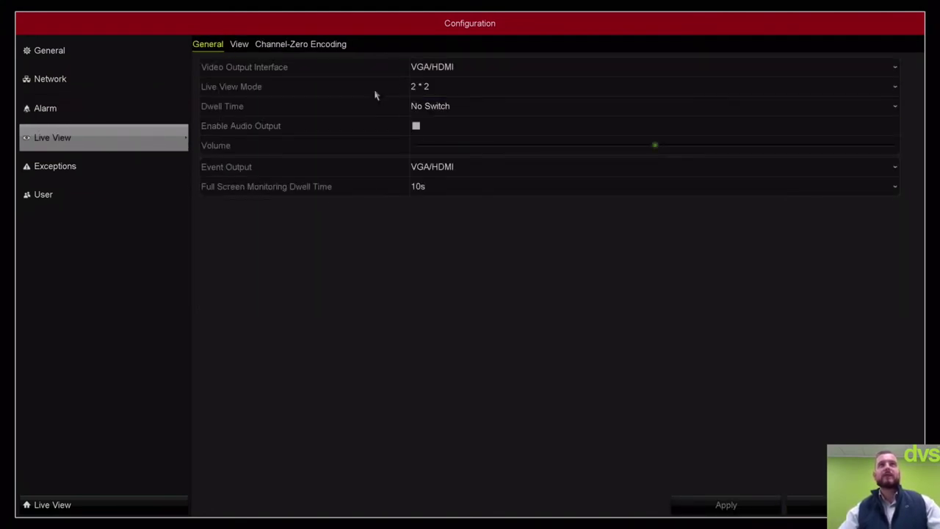
{"action": "left_click", "coordinate": [443, 88]}
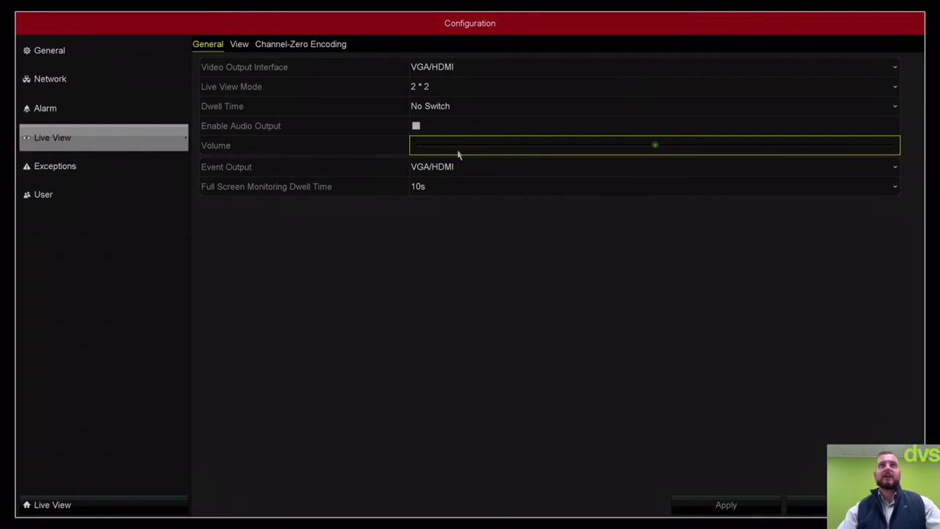
{"action": "left_click", "coordinate": [238, 45]}
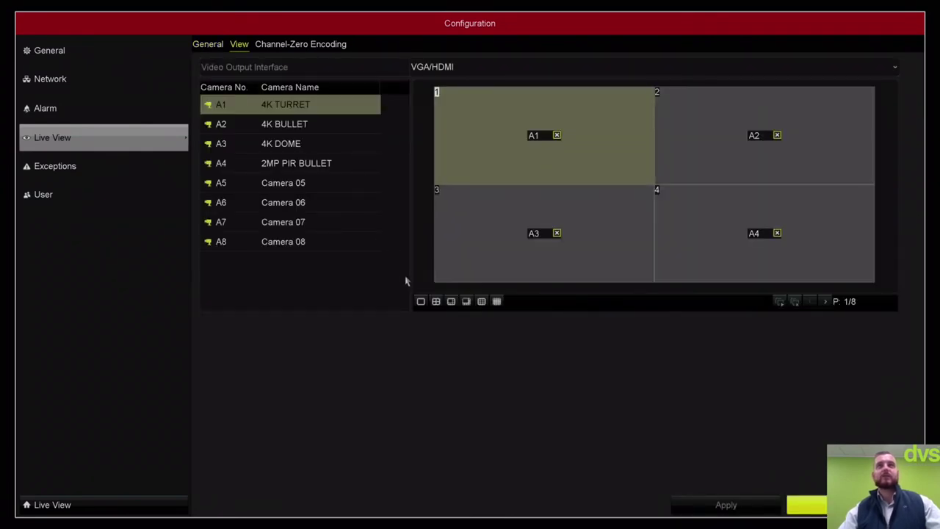
{"action": "left_click", "coordinate": [481, 301]}
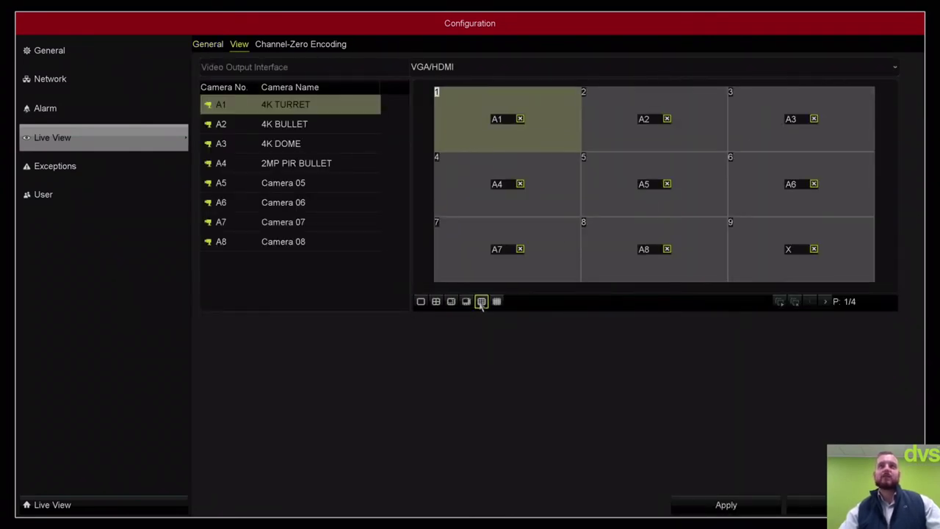
- Look through the exception alert types without changing them
{"action": "left_click", "coordinate": [59, 175]}
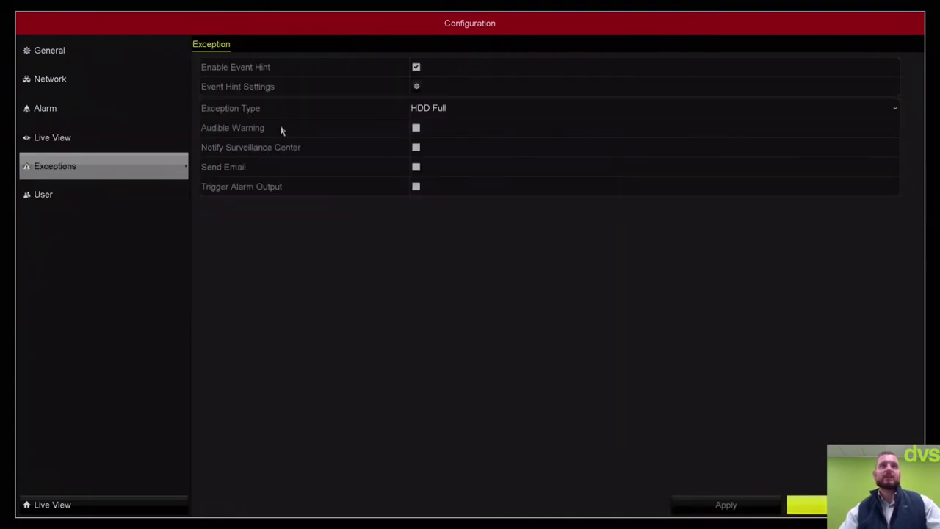
{"action": "left_click", "coordinate": [481, 107]}
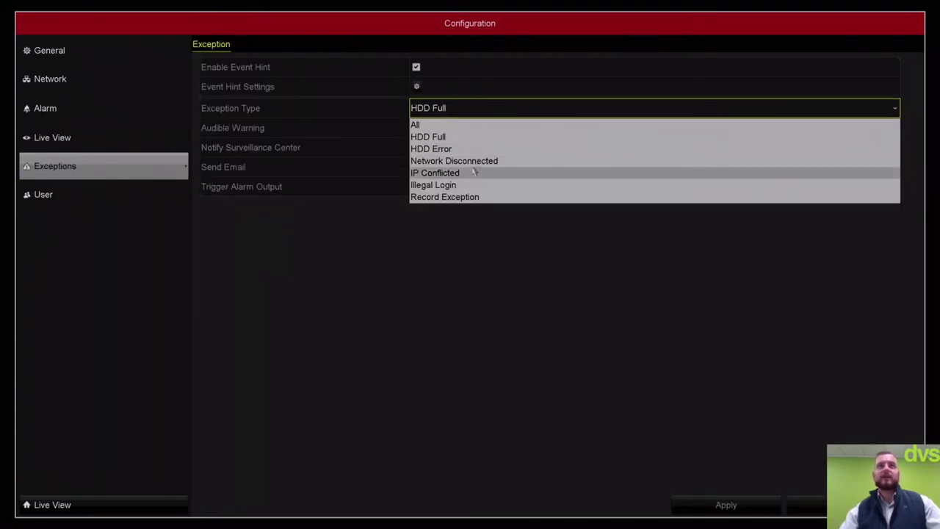
{"action": "left_click", "coordinate": [432, 277]}
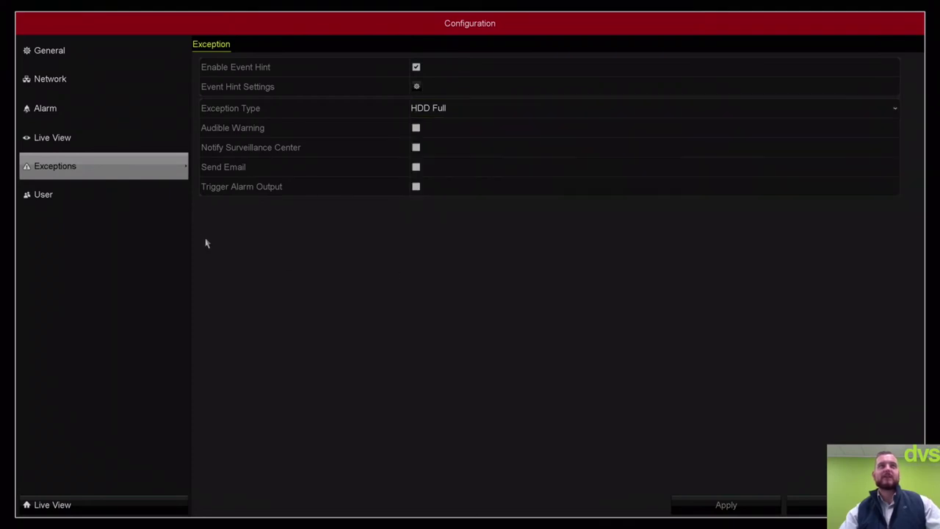
- Start adding a user in User Management, cancel it, and exit Configuration to the Menu
{"action": "left_click", "coordinate": [143, 206]}
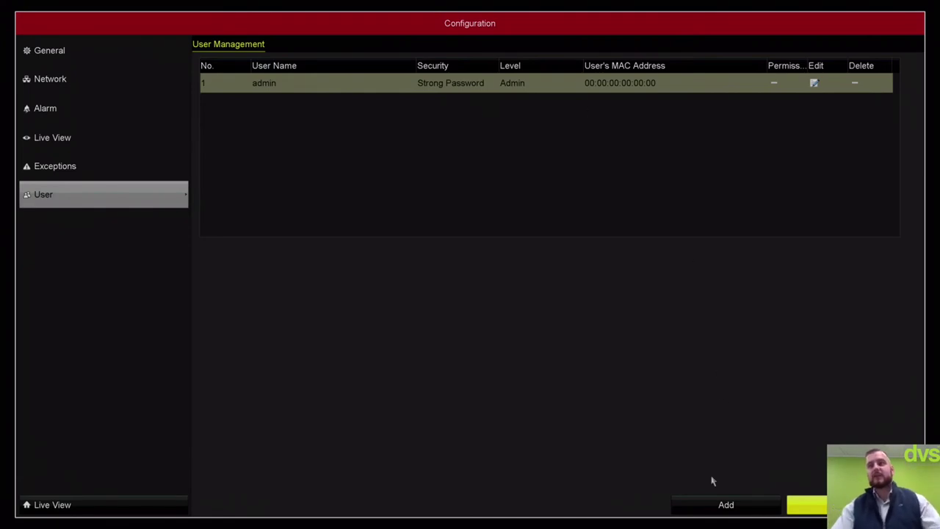
{"action": "left_click", "coordinate": [704, 503]}
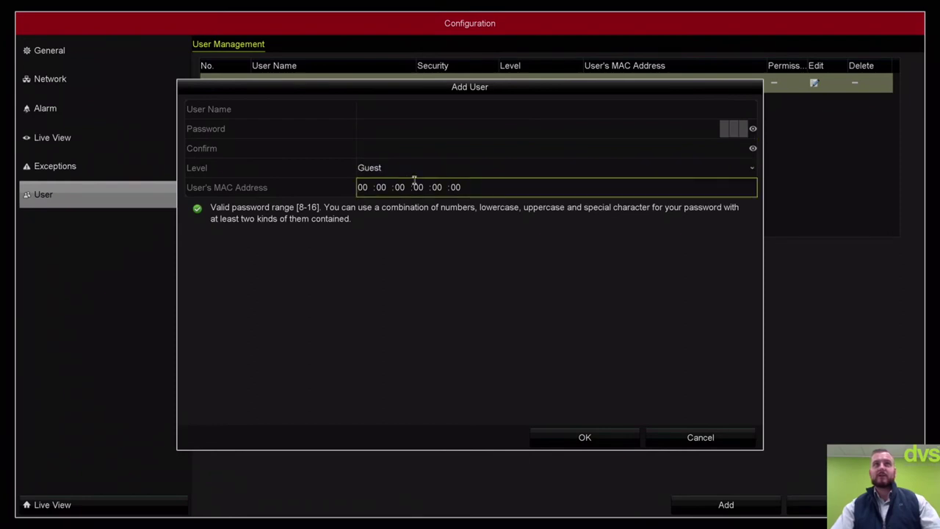
{"action": "left_click", "coordinate": [690, 444]}
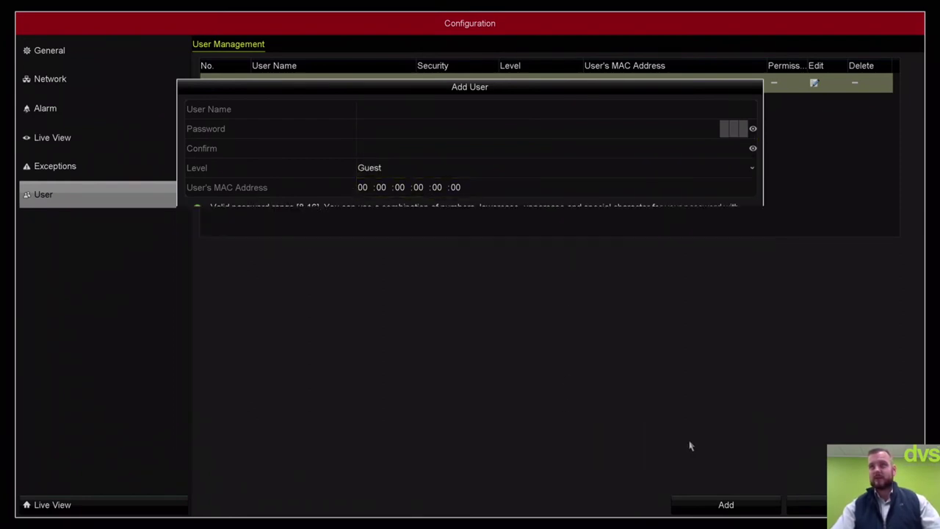
{"action": "left_click", "coordinate": [796, 500]}
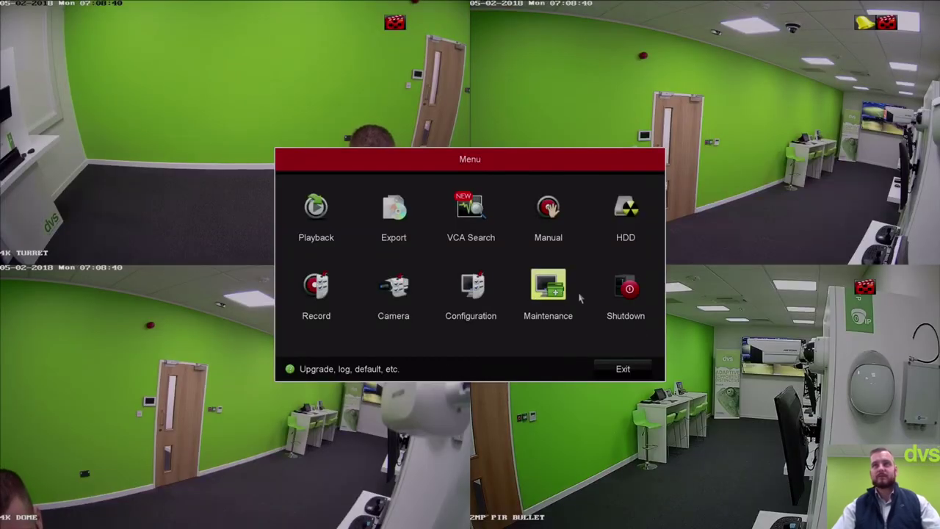
- Open Maintenance and review camera info, recording status, log search and configuration import/export
{"action": "left_click", "coordinate": [534, 286]}
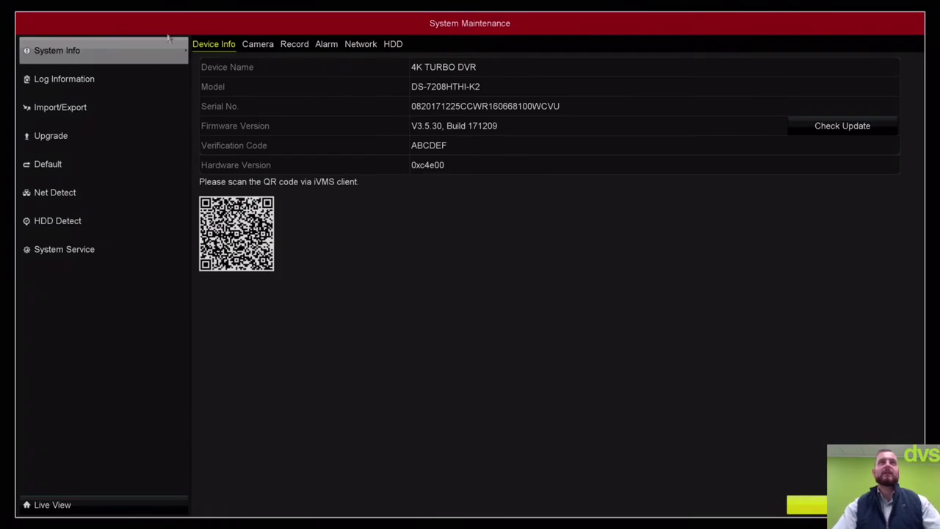
{"action": "left_click", "coordinate": [268, 45]}
{"action": "left_click", "coordinate": [291, 44]}
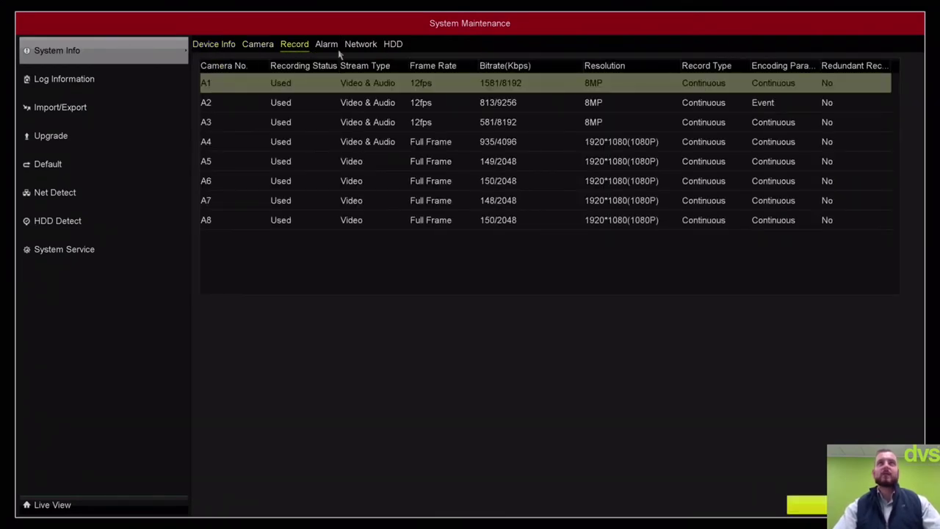
{"action": "left_click", "coordinate": [83, 74]}
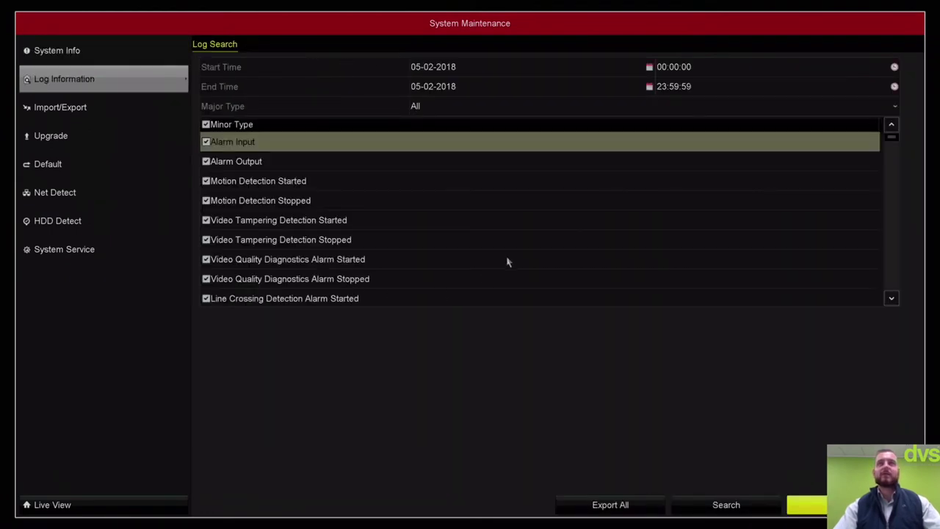
{"action": "left_click", "coordinate": [108, 108]}
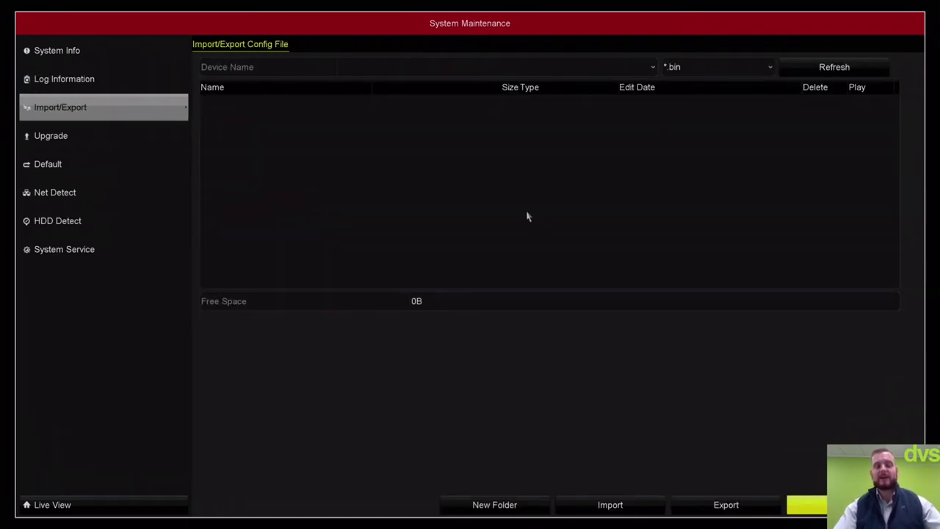
- Review firmware and camera upgrade, default restore and network detection, ending on HDD 1 S.M.A.R.T. readings
{"action": "left_click", "coordinate": [111, 148]}
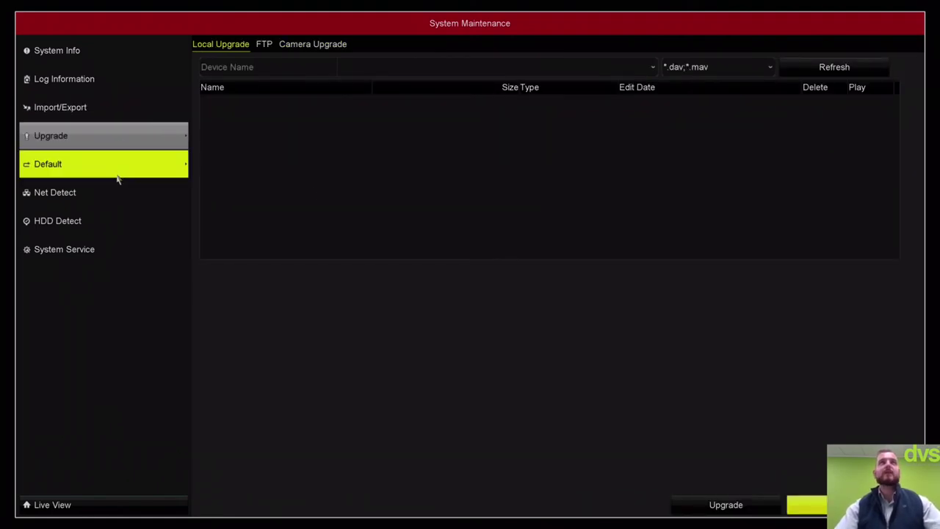
{"action": "left_click", "coordinate": [329, 44]}
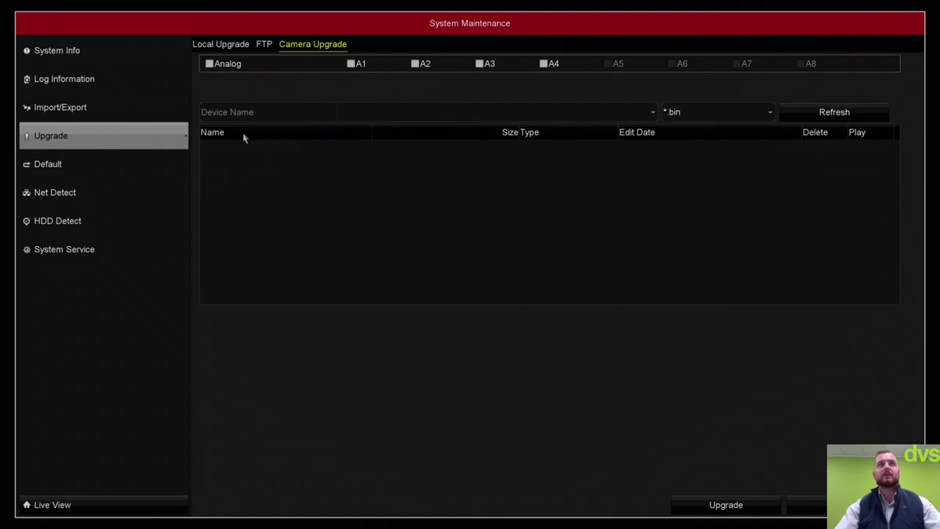
{"action": "left_click", "coordinate": [113, 163]}
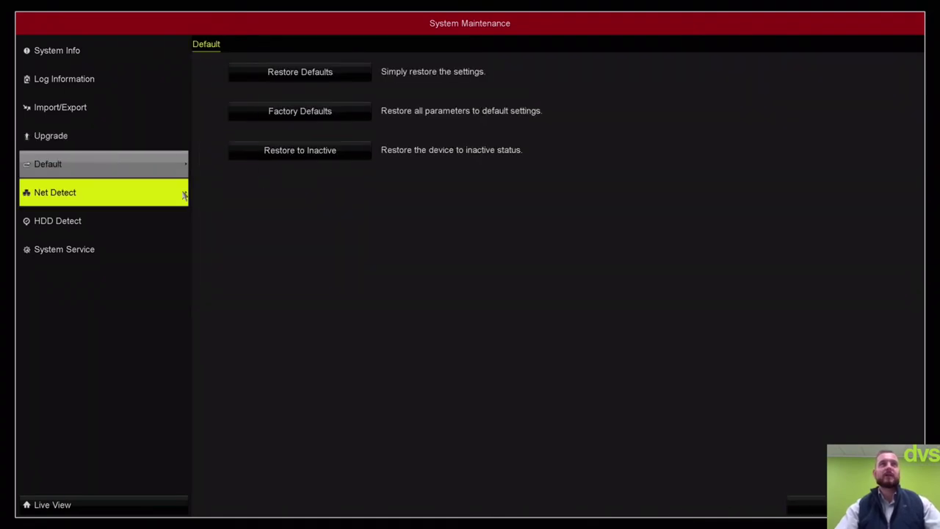
{"action": "left_click", "coordinate": [132, 195]}
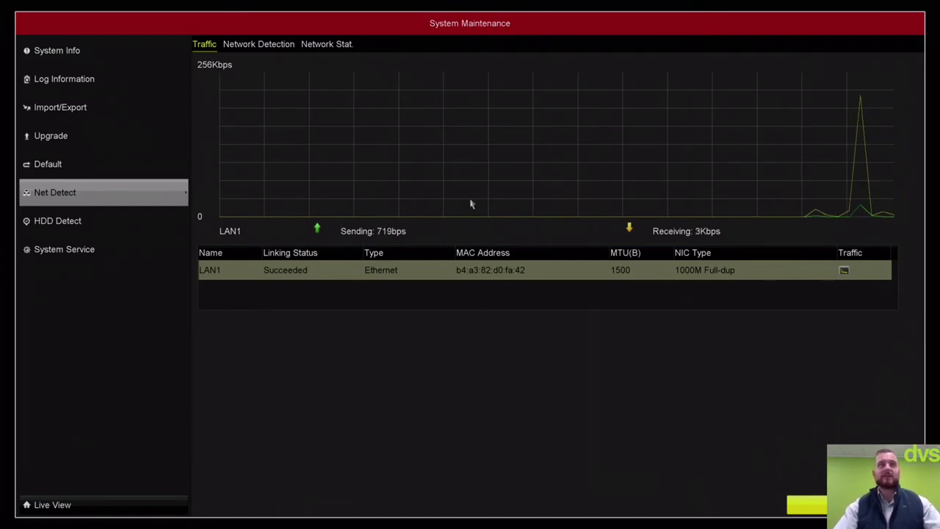
{"action": "left_click", "coordinate": [183, 219]}
{"action": "left_click", "coordinate": [78, 220]}
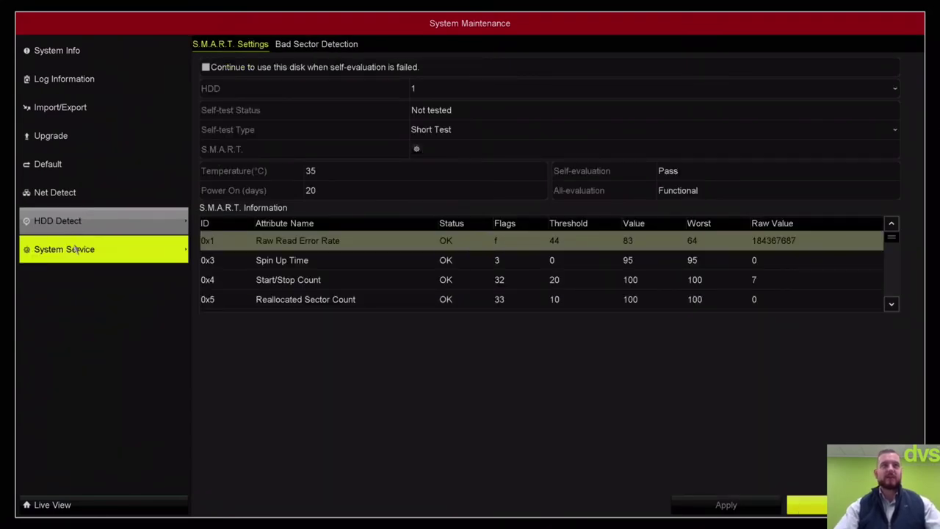
- Open System Service, keep RTSP authentication as digest&basic, and view the ONVIF user accounts
{"action": "left_click", "coordinate": [77, 250]}
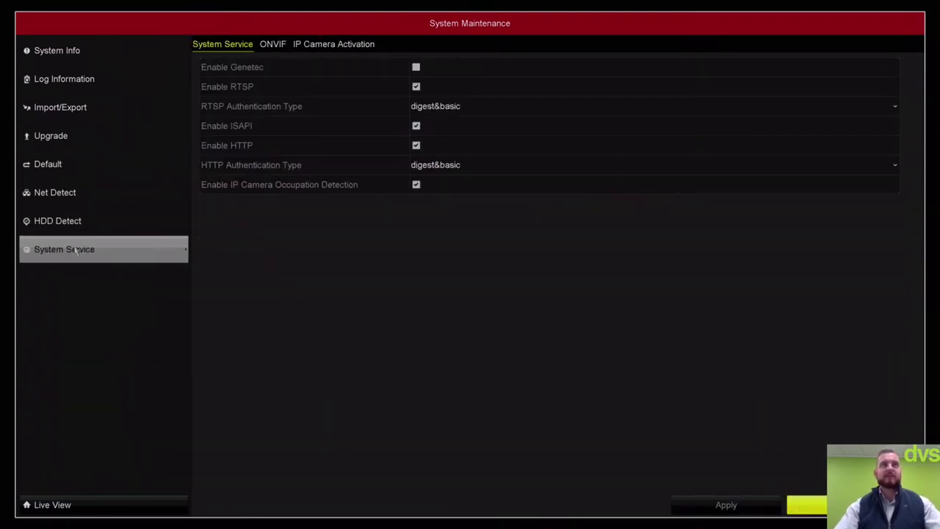
{"action": "left_click", "coordinate": [436, 108]}
{"action": "left_click", "coordinate": [434, 110]}
{"action": "left_click", "coordinate": [436, 108]}
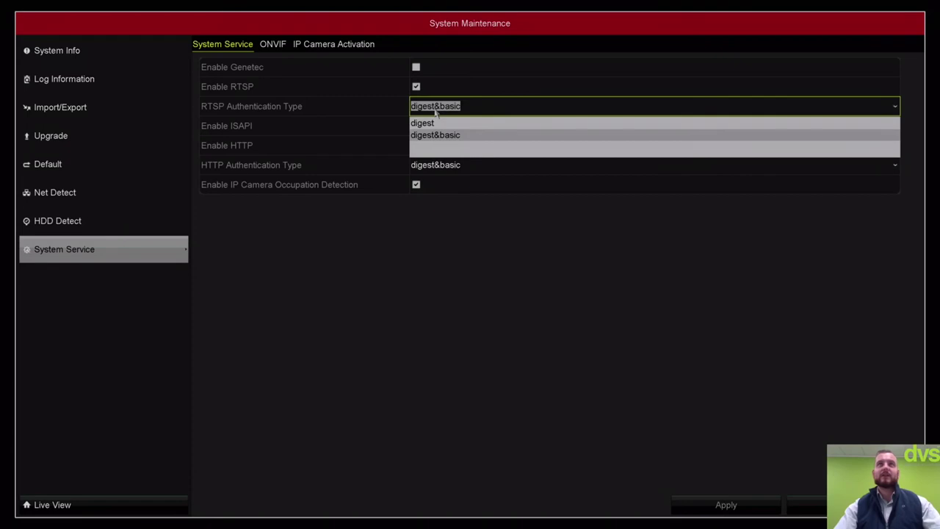
{"action": "left_click", "coordinate": [435, 110]}
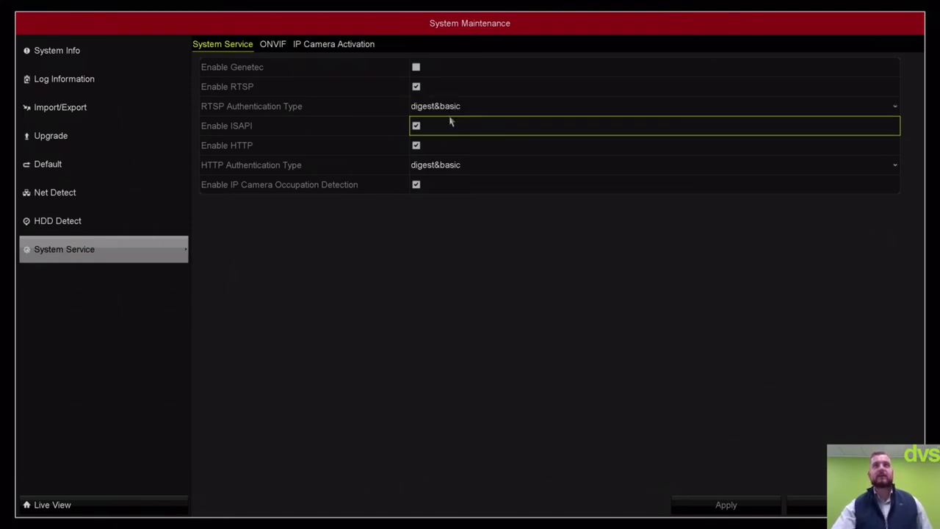
{"action": "left_click", "coordinate": [461, 108]}
{"action": "left_click", "coordinate": [461, 108]}
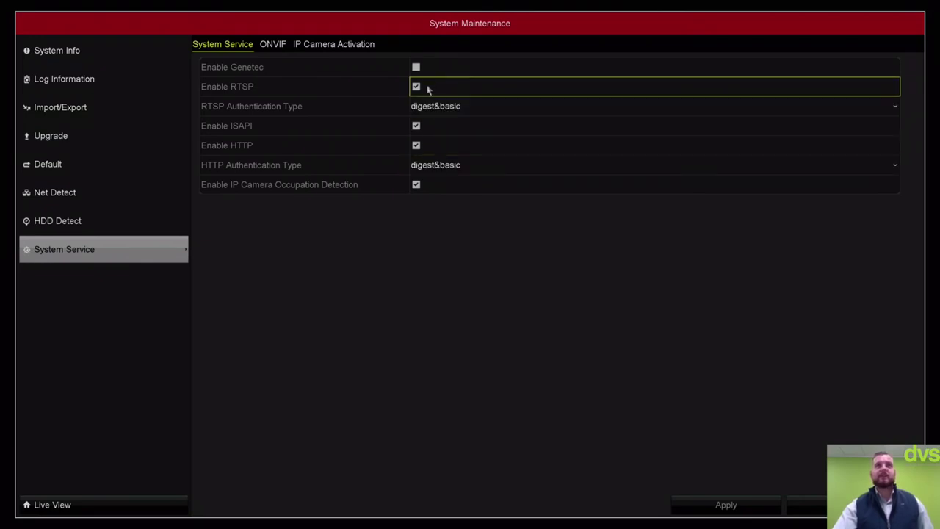
{"action": "left_click", "coordinate": [277, 47]}
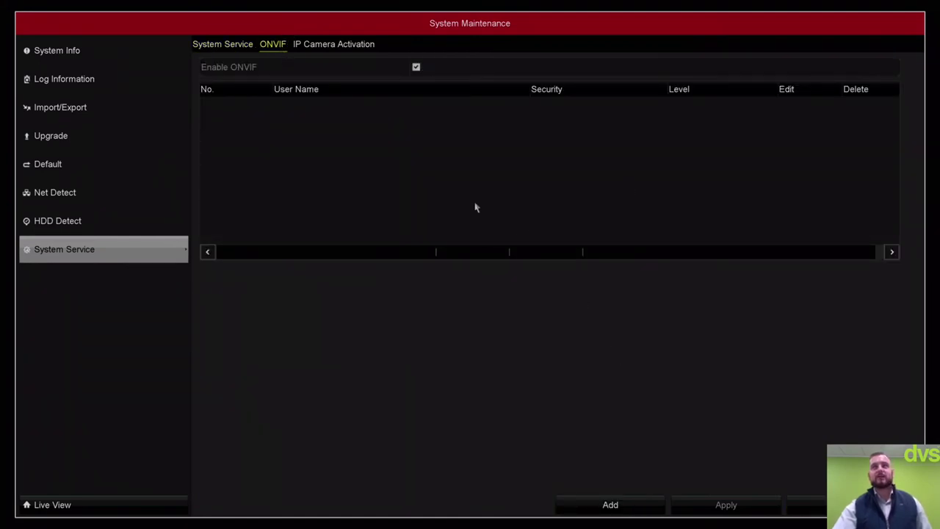
{"action": "left_click", "coordinate": [329, 48]}
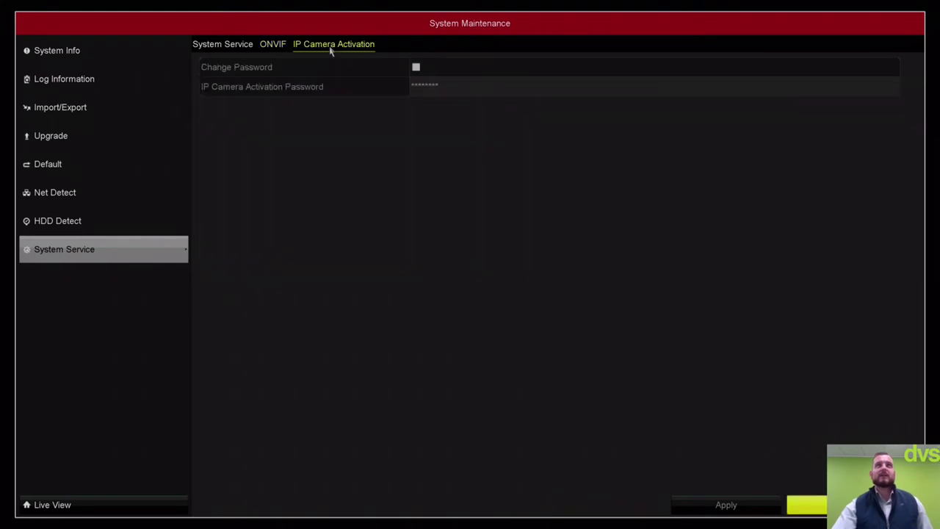
{"action": "left_click", "coordinate": [416, 67]}
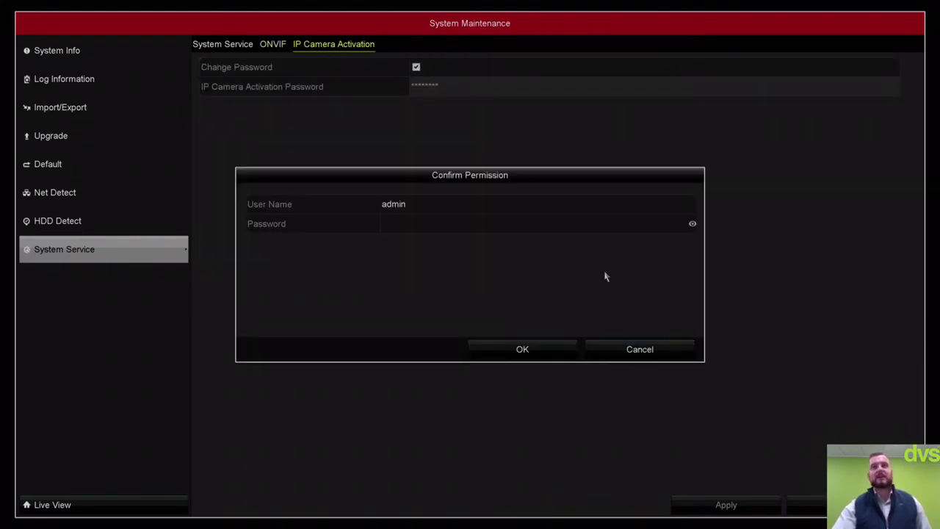
{"action": "left_click", "coordinate": [616, 352]}
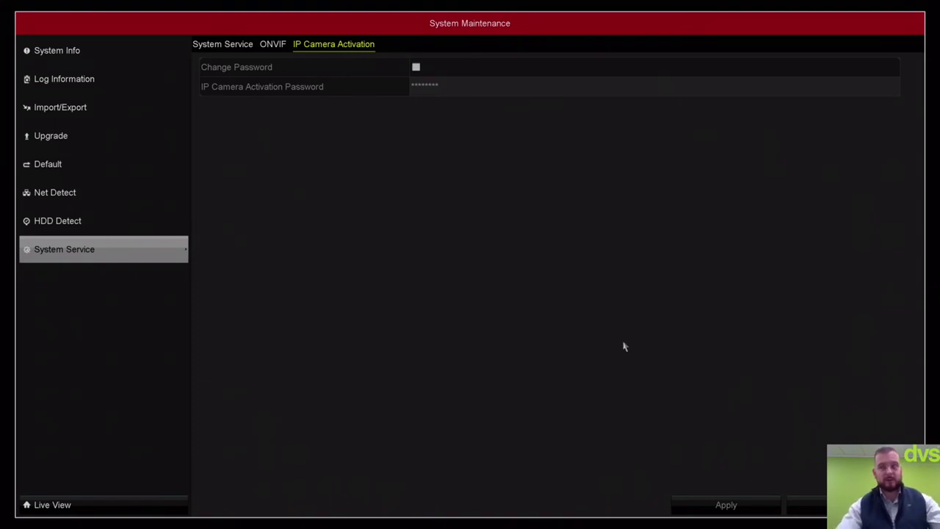
- From the Menu, open HDD Cloud Storage, tick Enable Cloud and select DropBox as the cloud type
{"action": "left_click", "coordinate": [794, 504]}
{"action": "left_click", "coordinate": [618, 205]}
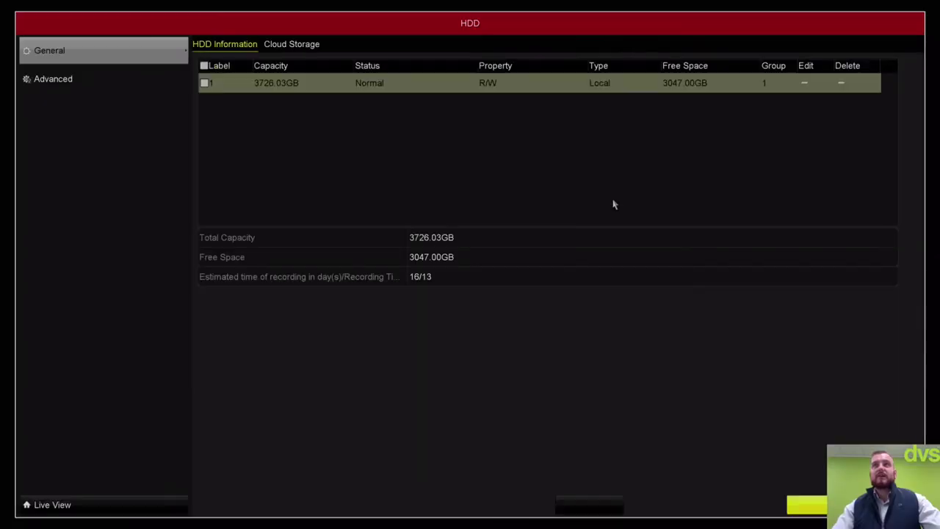
{"action": "left_click", "coordinate": [309, 45]}
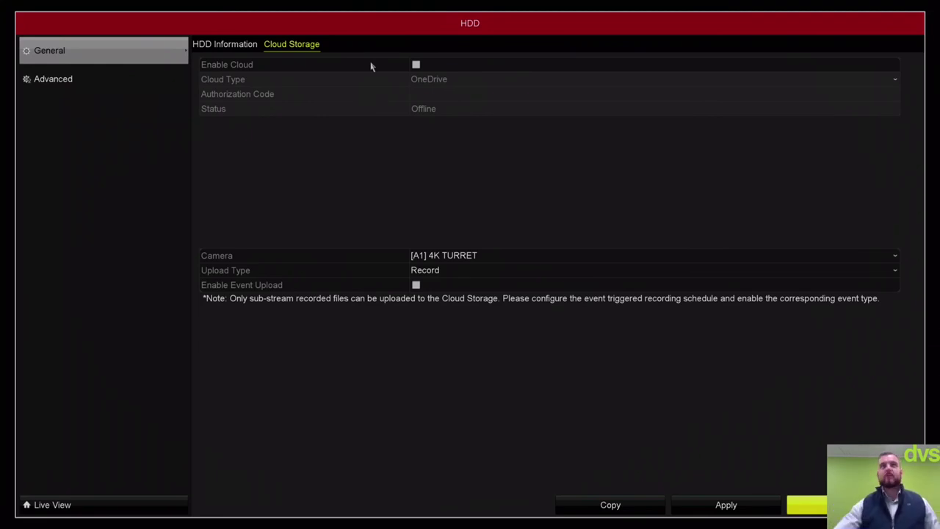
{"action": "left_click", "coordinate": [416, 65]}
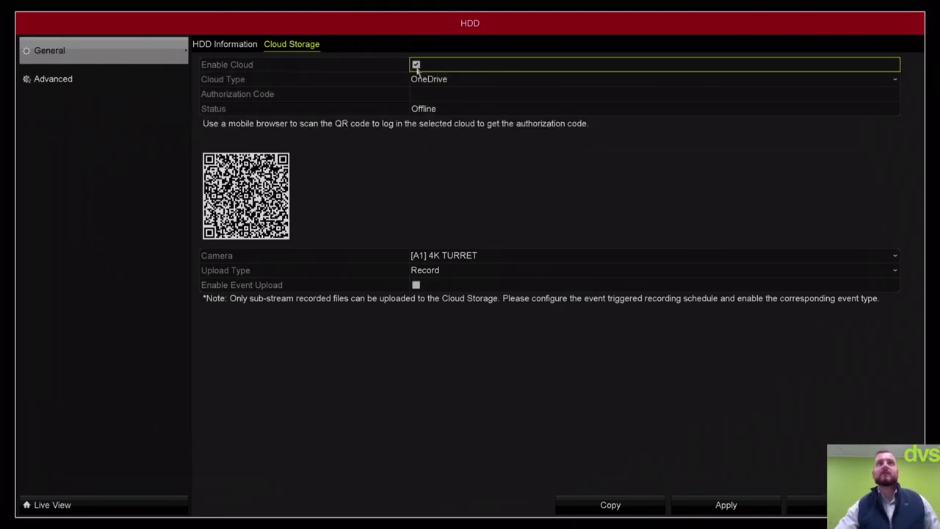
{"action": "left_click", "coordinate": [426, 79]}
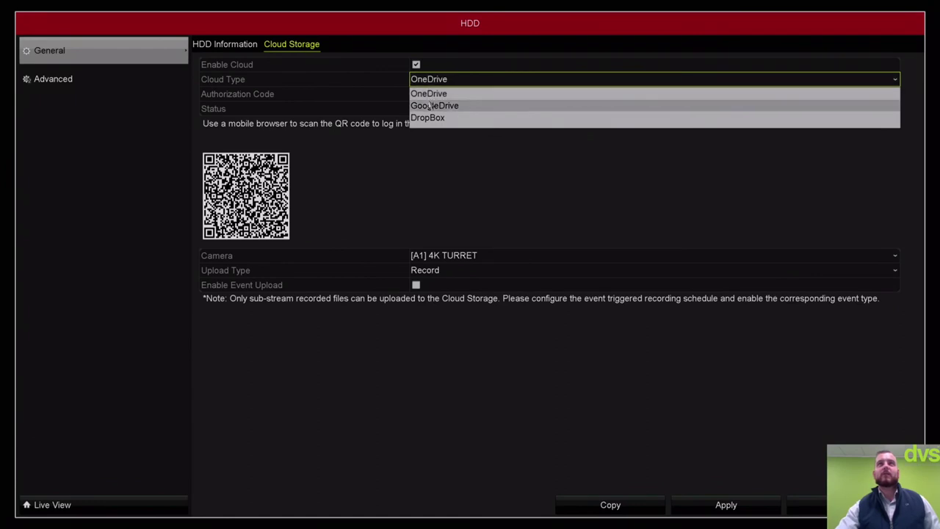
{"action": "left_click", "coordinate": [430, 127]}
{"action": "left_click", "coordinate": [430, 82]}
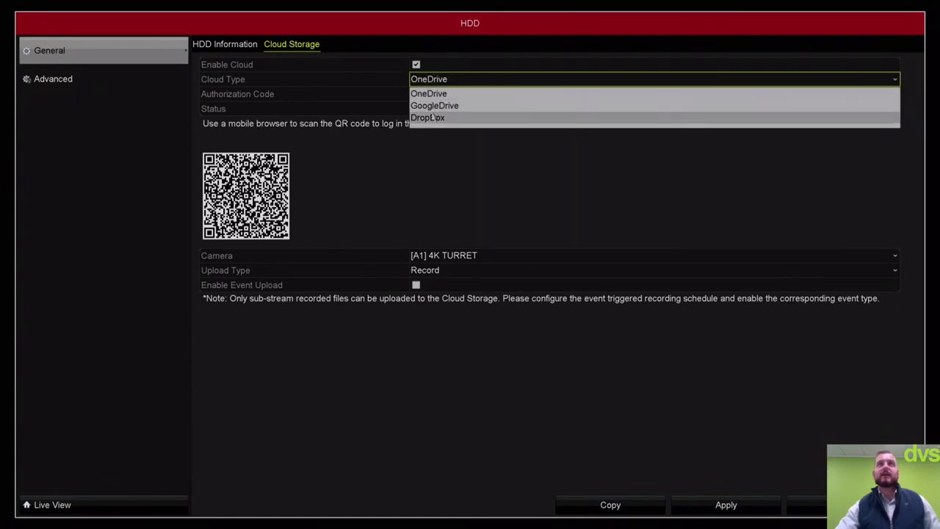
{"action": "left_click", "coordinate": [432, 118]}
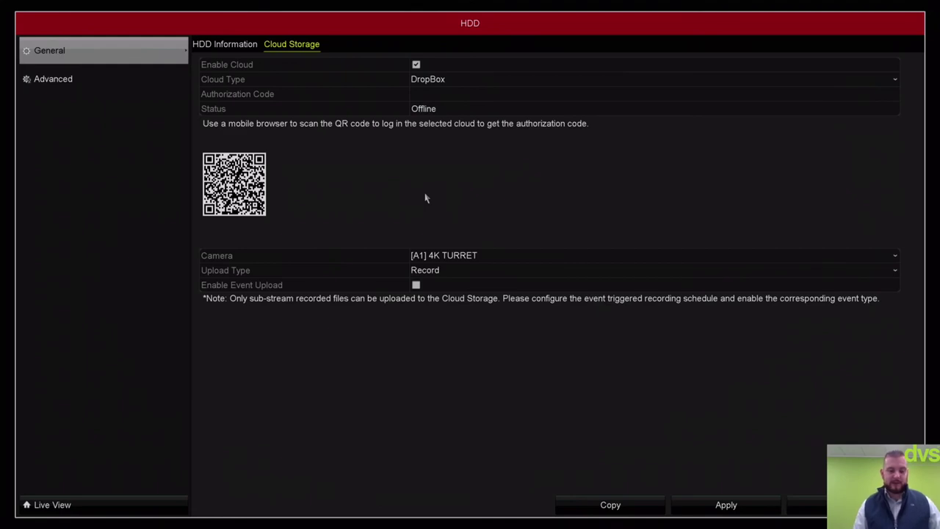
- Try entering the cloud authorization code, then dismiss the on-screen keyboard
{"action": "left_click", "coordinate": [432, 91]}
{"action": "right_click", "coordinate": [432, 89]}
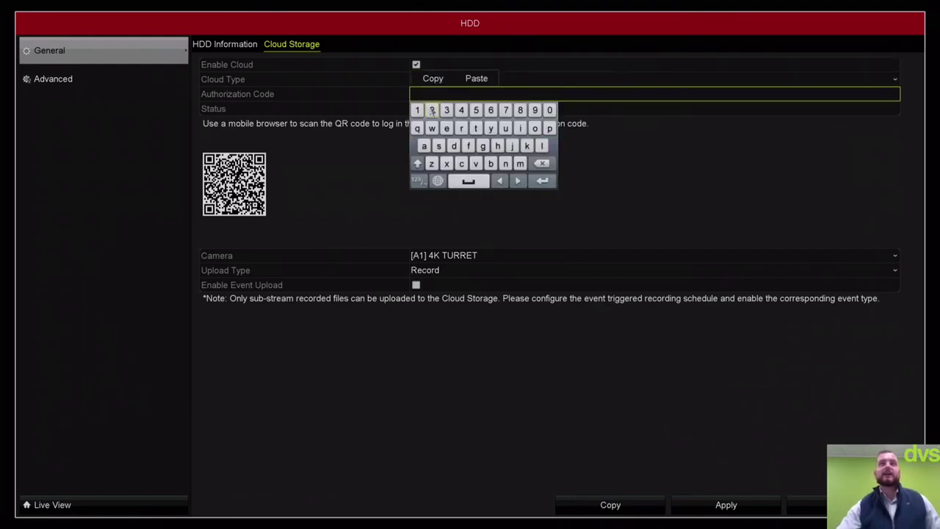
{"action": "left_click", "coordinate": [564, 243]}
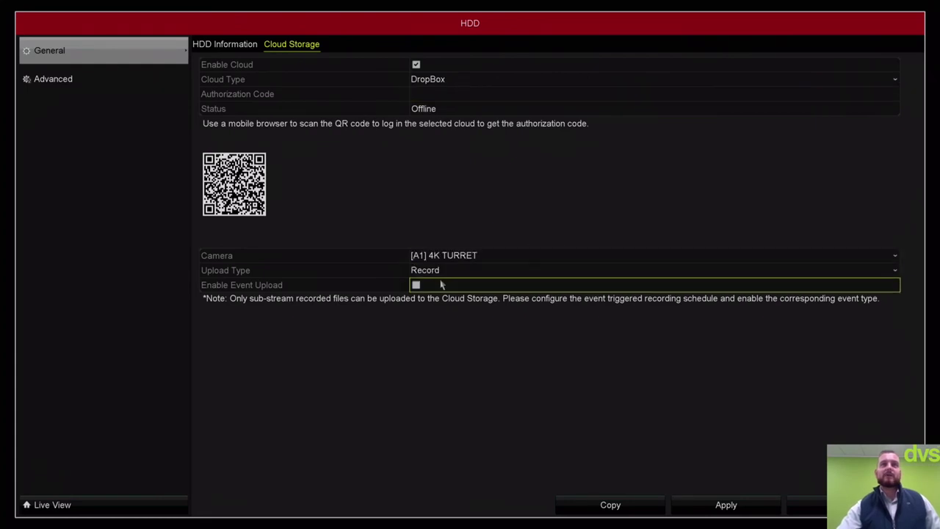
- Enable event upload with Record as upload type, then view the Advanced storage mode quota
{"action": "left_click", "coordinate": [416, 285]}
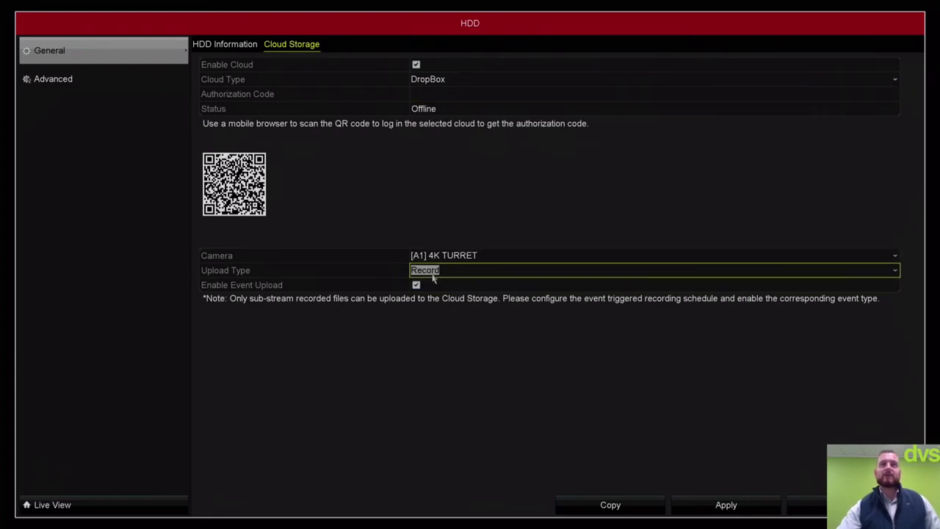
{"action": "left_click", "coordinate": [434, 270]}
{"action": "left_click", "coordinate": [434, 277]}
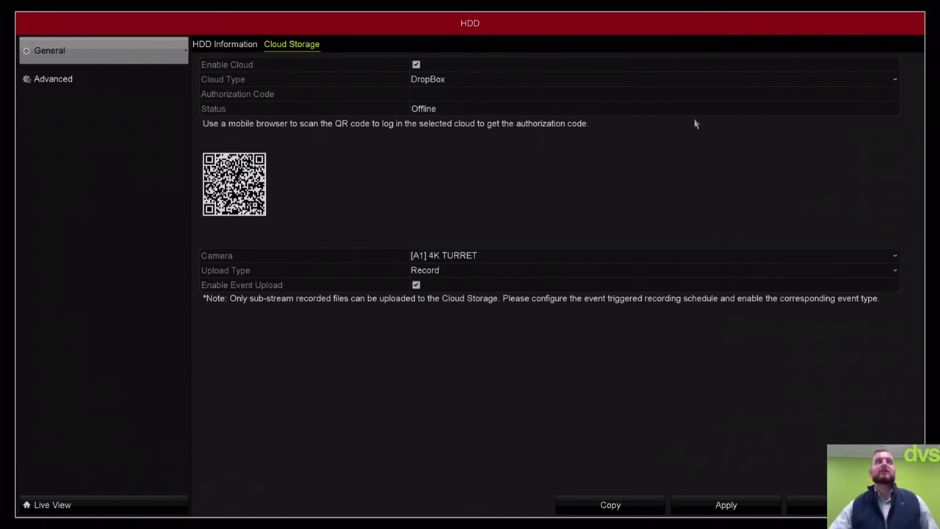
{"action": "left_click", "coordinate": [82, 80]}
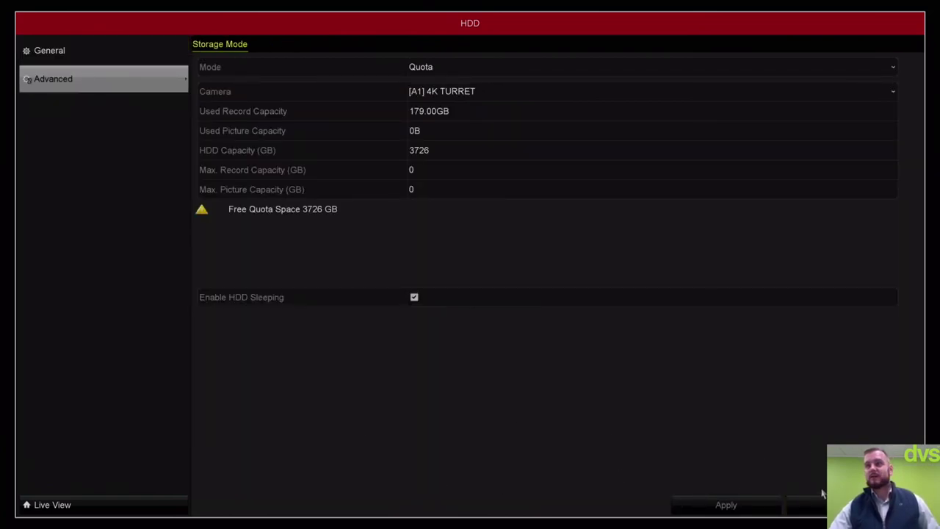
- Open VCA Search from the Menu, browse Face, Plate, People Counting and Heat Map pages, then exit
{"action": "left_click", "coordinate": [804, 505]}
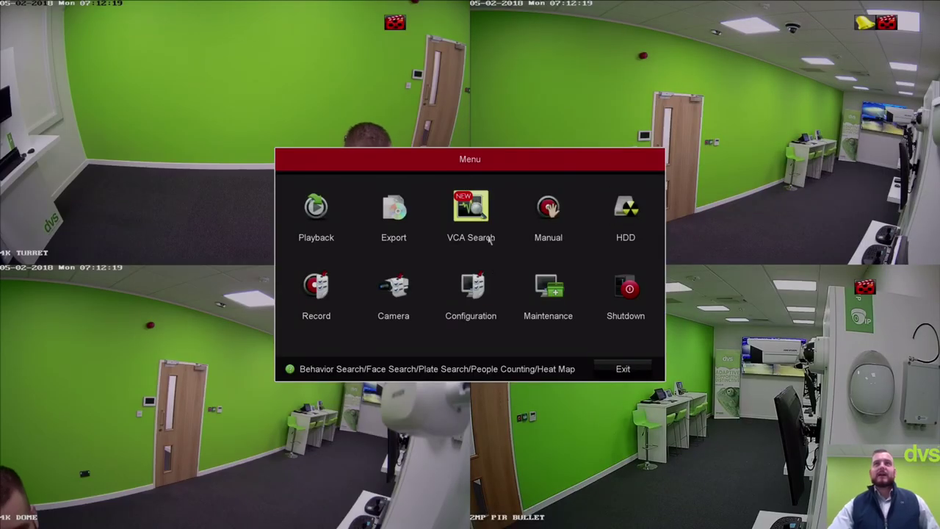
{"action": "left_click", "coordinate": [482, 211]}
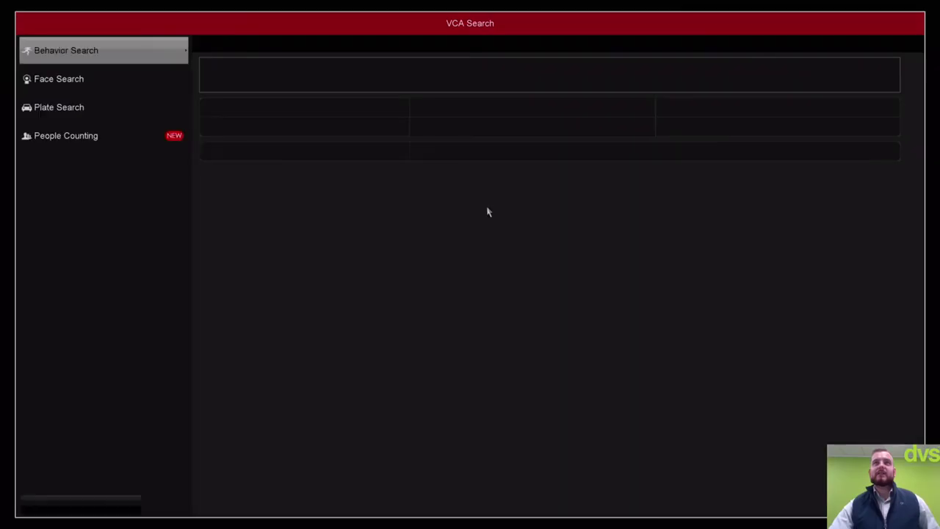
{"action": "left_click", "coordinate": [103, 79]}
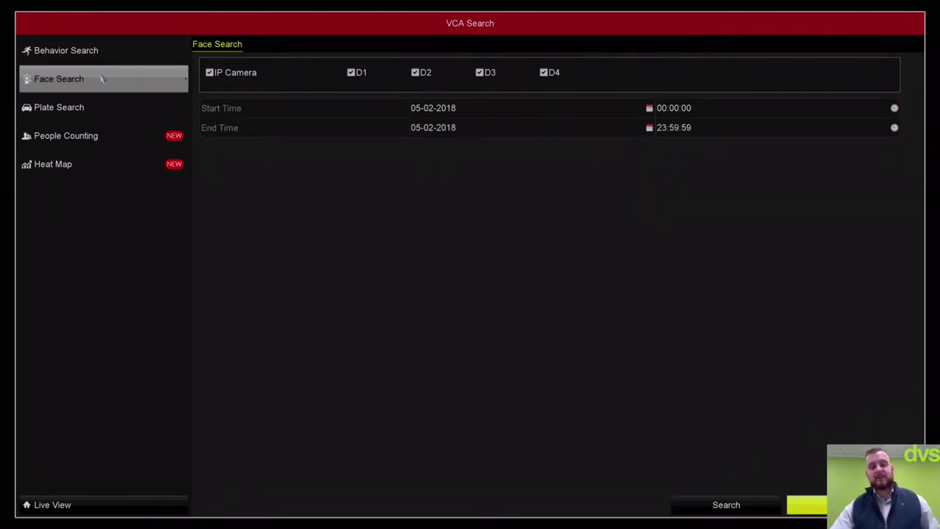
{"action": "left_click", "coordinate": [94, 108]}
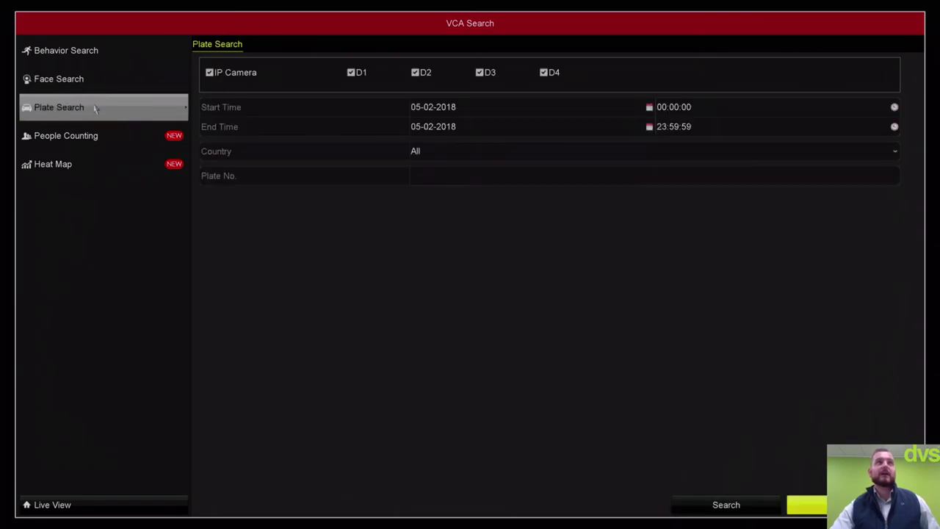
{"action": "left_click", "coordinate": [93, 138]}
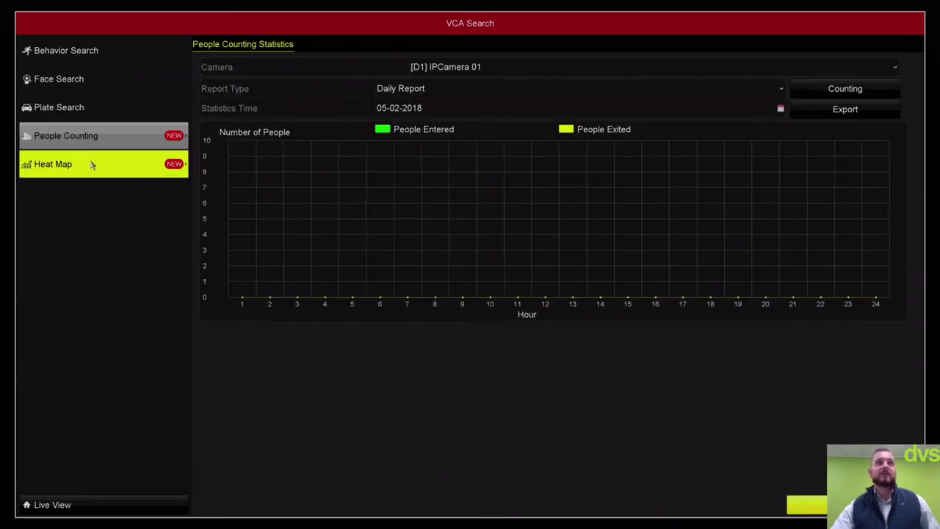
{"action": "left_click", "coordinate": [91, 164]}
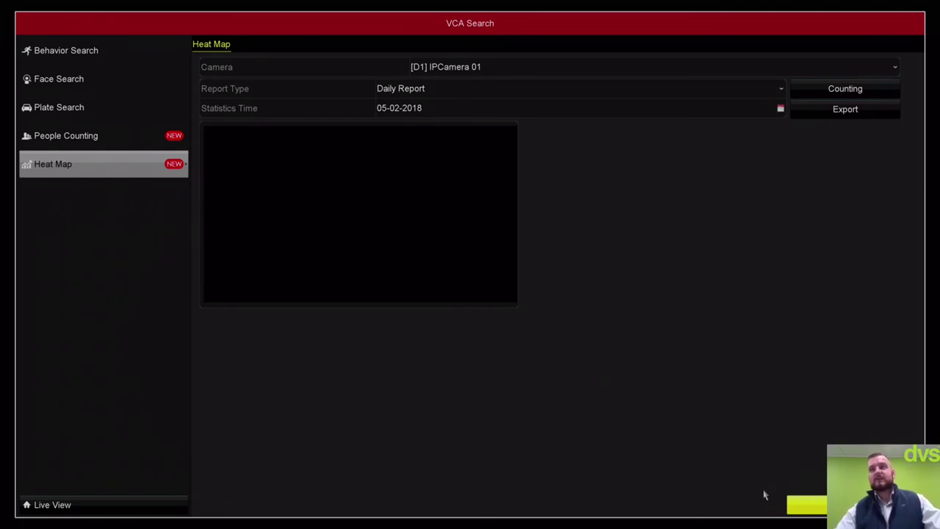
{"action": "left_click", "coordinate": [796, 505]}
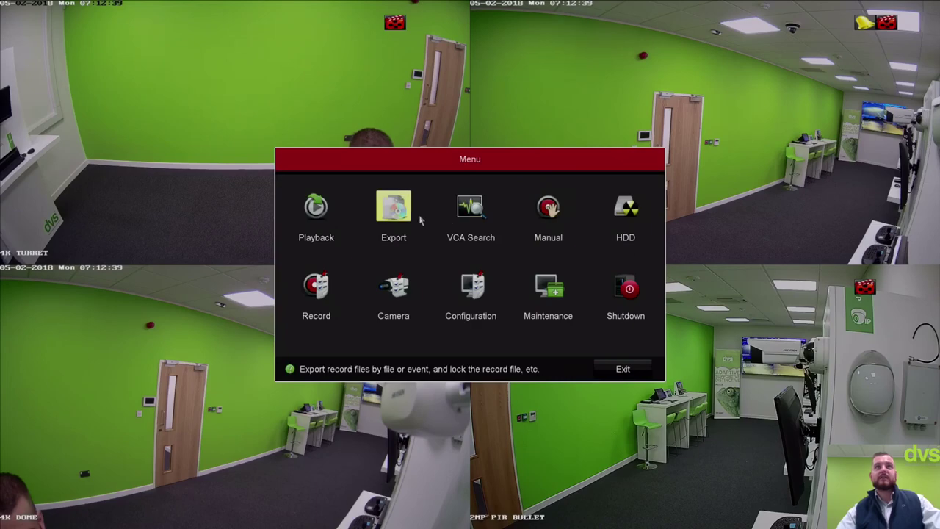
- Play back 5 February 2018 recordings on the 4K TURRET, 4K BULLET, 4K DOME and 2MP PIR BULLET cameras
{"action": "left_click", "coordinate": [329, 213]}
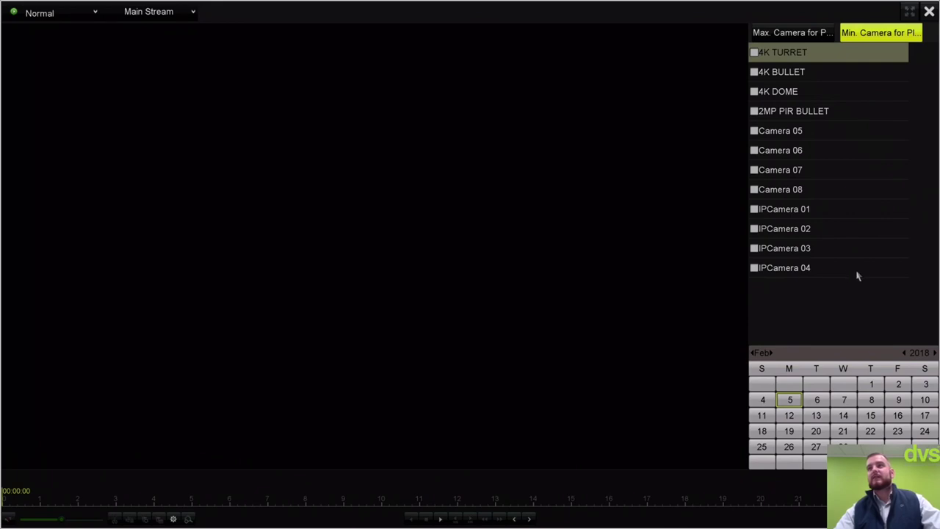
{"action": "left_click", "coordinate": [775, 52]}
{"action": "left_click", "coordinate": [774, 73]}
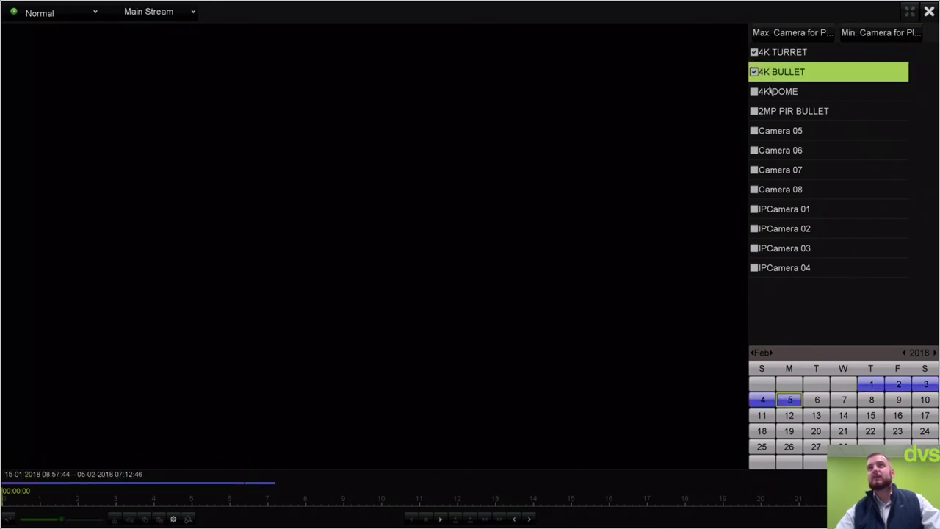
{"action": "left_click", "coordinate": [772, 92]}
{"action": "left_click", "coordinate": [770, 111]}
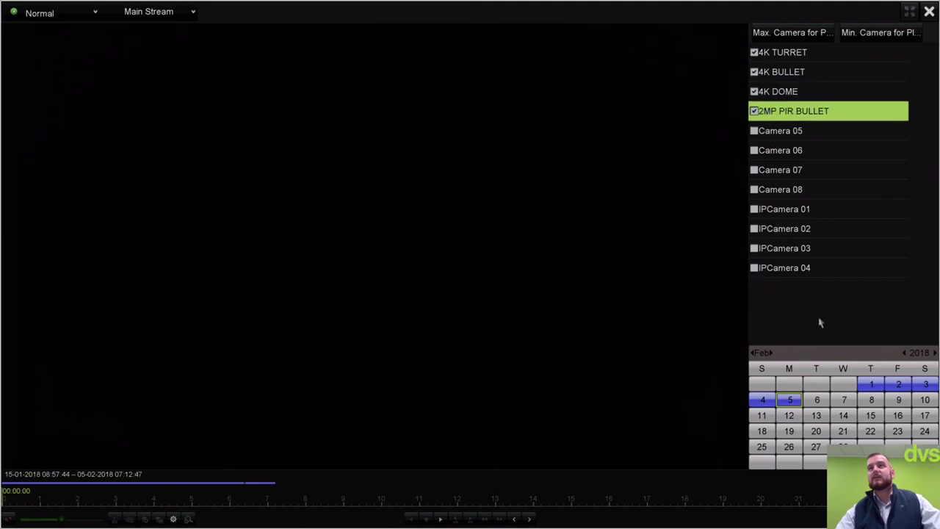
{"action": "left_click", "coordinate": [783, 401]}
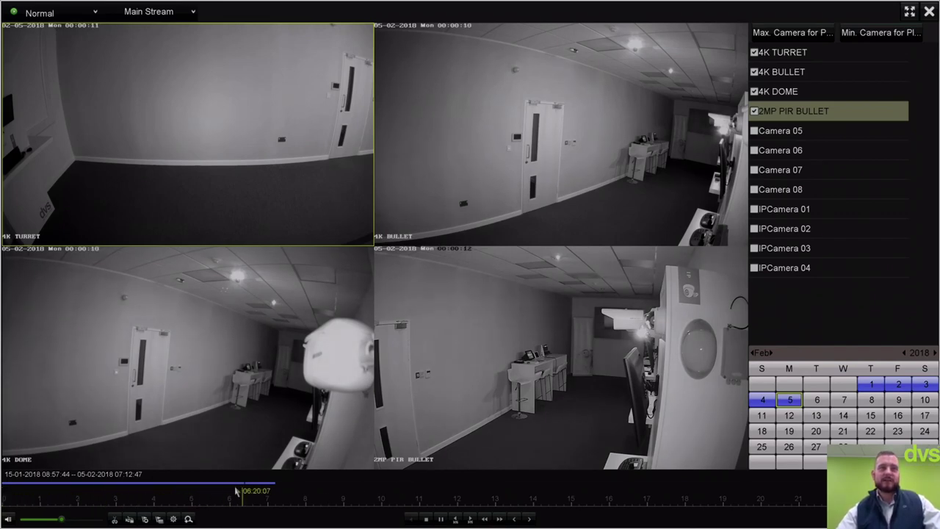
- Clip the footage from about 06:47 to 06:57
{"action": "left_click", "coordinate": [255, 492]}
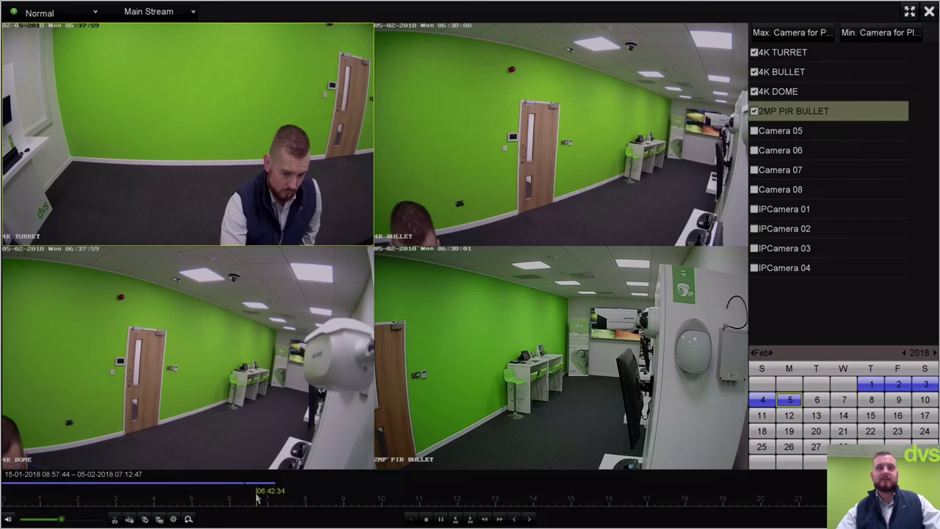
{"action": "left_click", "coordinate": [260, 499]}
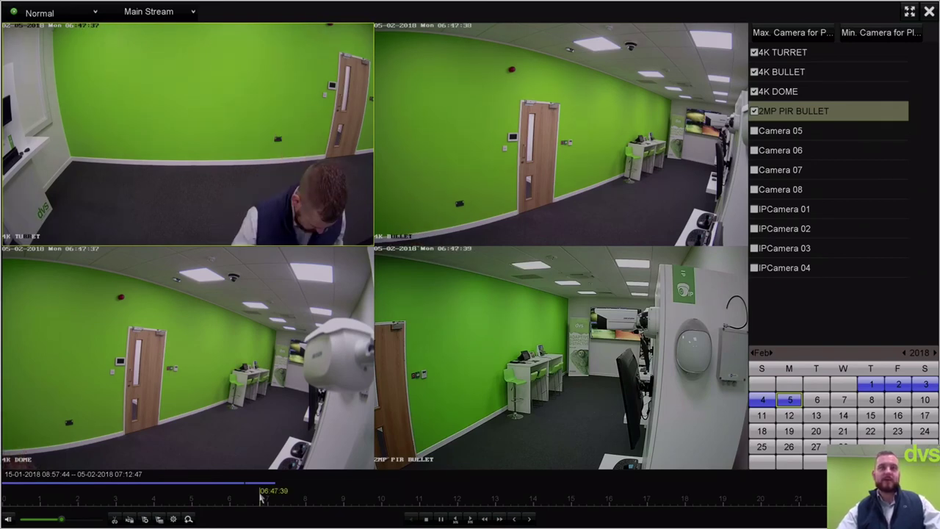
{"action": "left_click", "coordinate": [113, 520]}
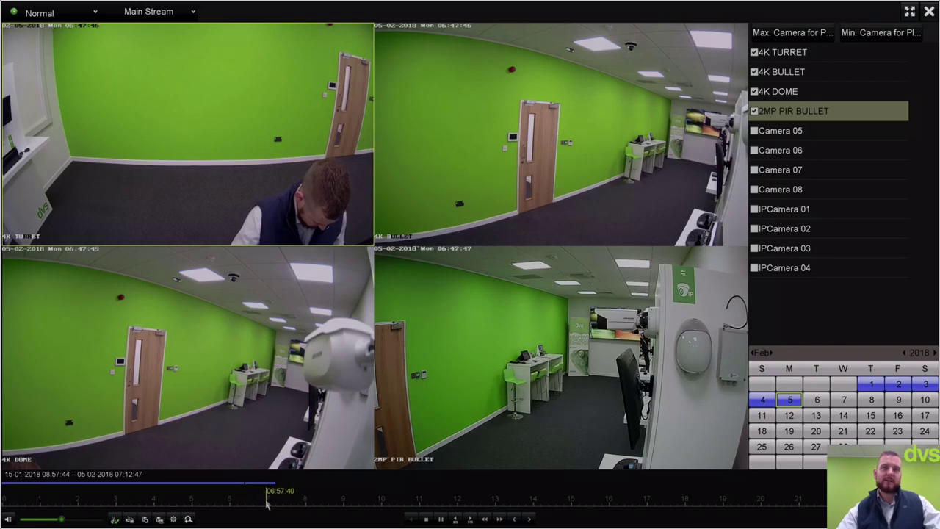
{"action": "left_click", "coordinate": [267, 503]}
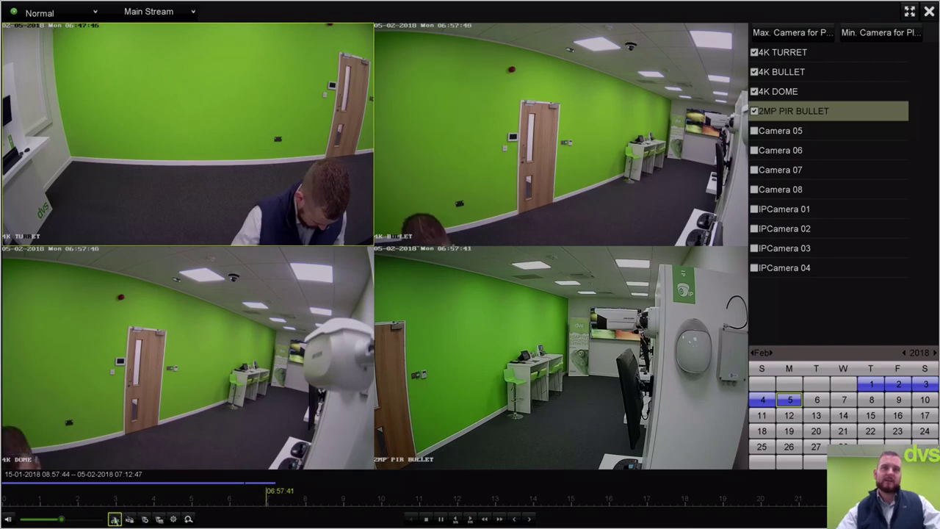
{"action": "left_click", "coordinate": [113, 519]}
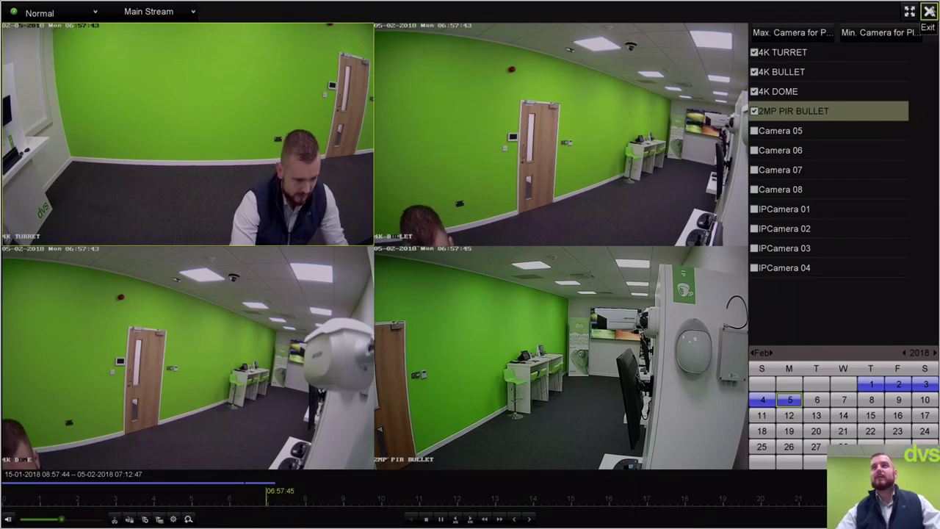
- Save the marked clips when leaving playback, close the clip list without exporting, and open the playback-mode list
{"action": "left_click", "coordinate": [929, 11]}
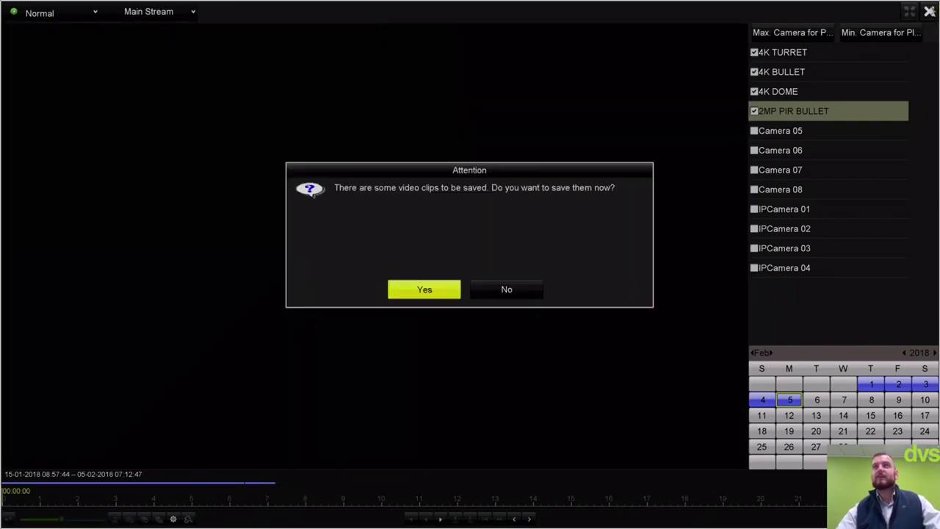
{"action": "left_click", "coordinate": [405, 291]}
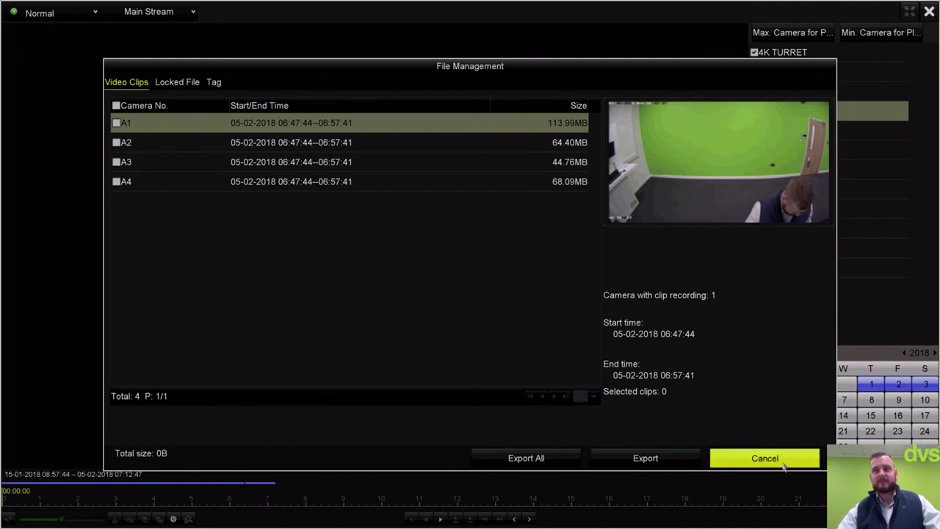
{"action": "left_click", "coordinate": [757, 457]}
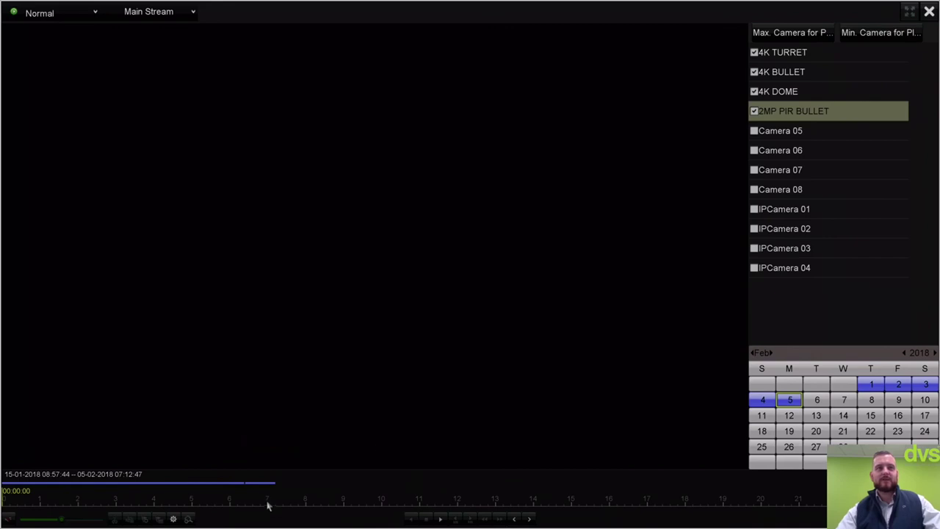
{"action": "left_click", "coordinate": [69, 10]}
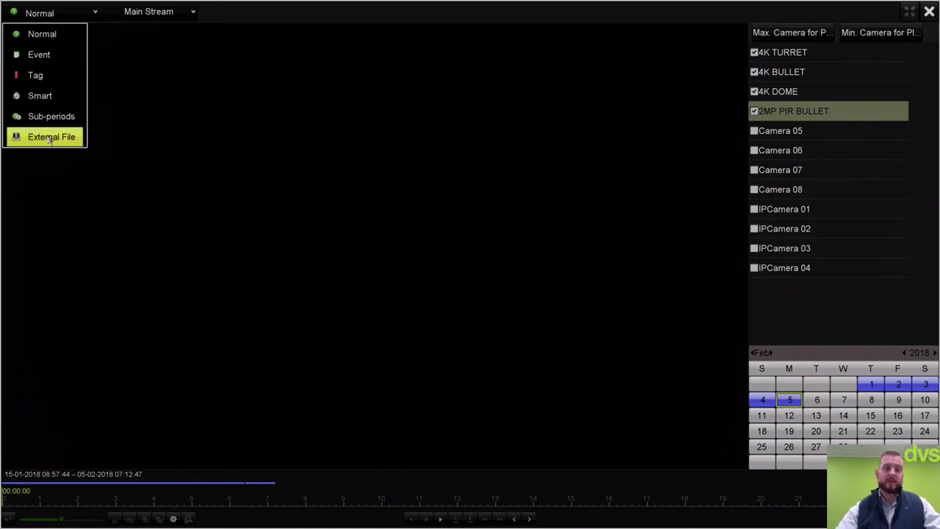
- Play 4K TURRET's 5 February footage in Smart mode from about 06:47 with VCA info shown, then exit
{"action": "left_click", "coordinate": [49, 102]}
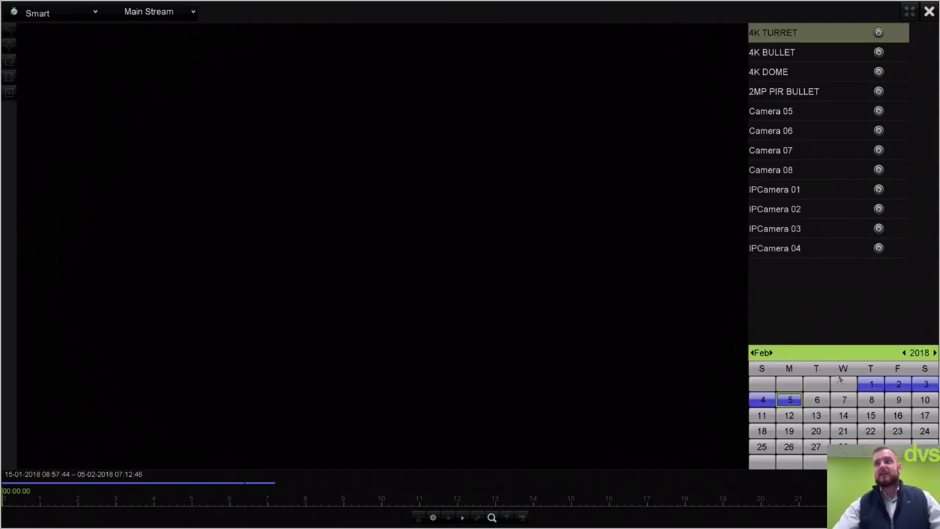
{"action": "double_click", "coordinate": [792, 400]}
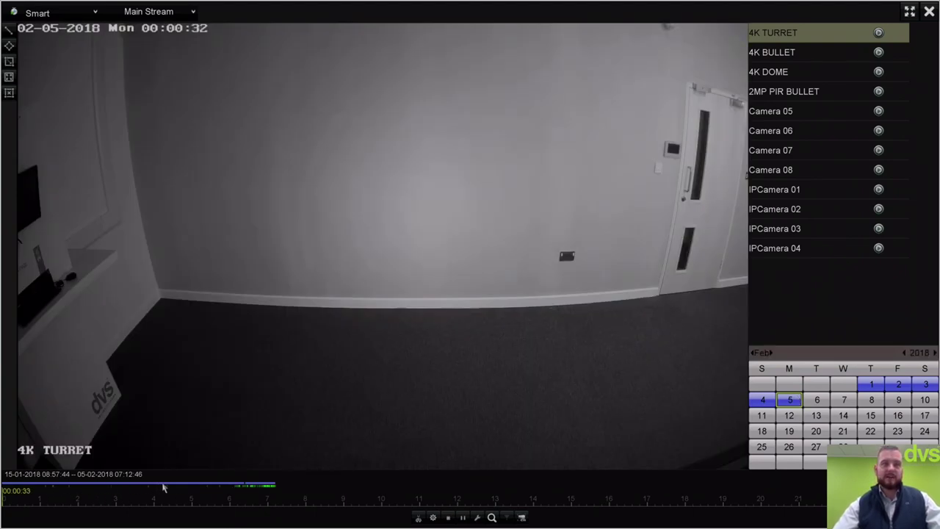
{"action": "left_click", "coordinate": [260, 492]}
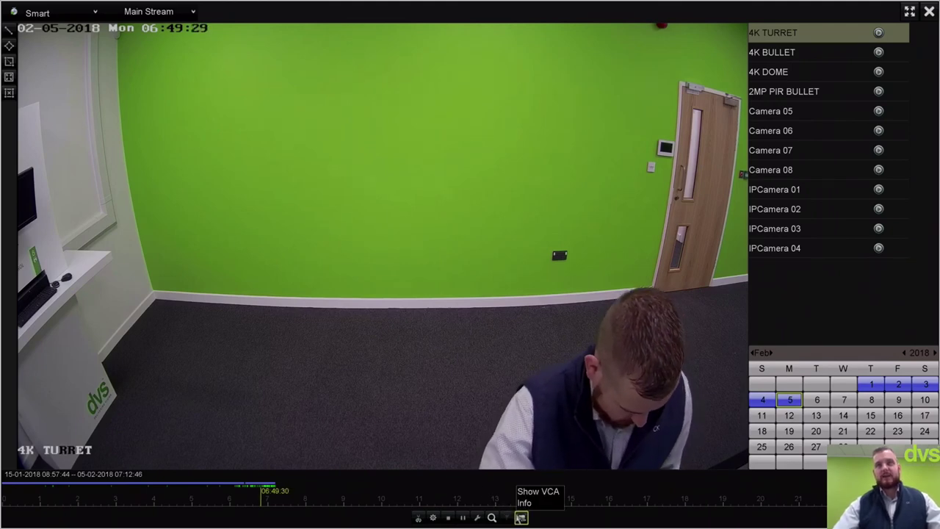
{"action": "left_click", "coordinate": [521, 518]}
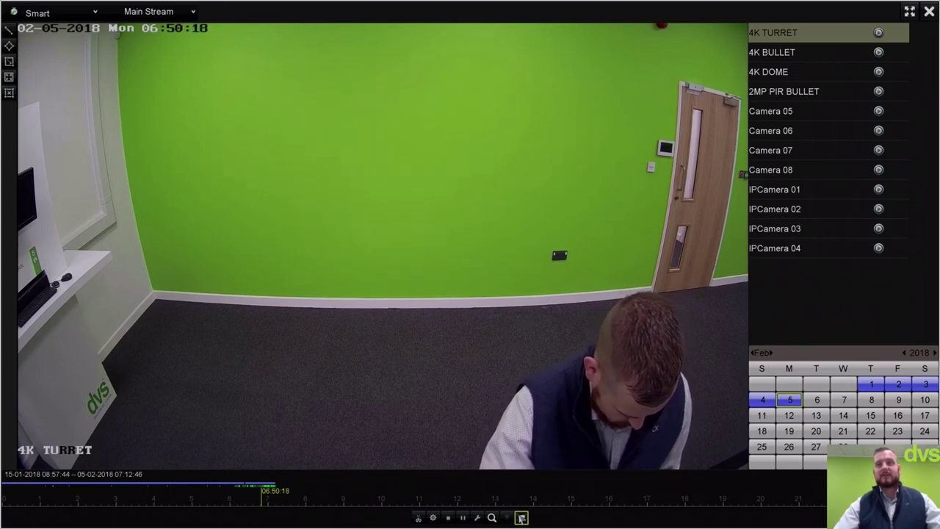
{"action": "left_click", "coordinate": [929, 13]}
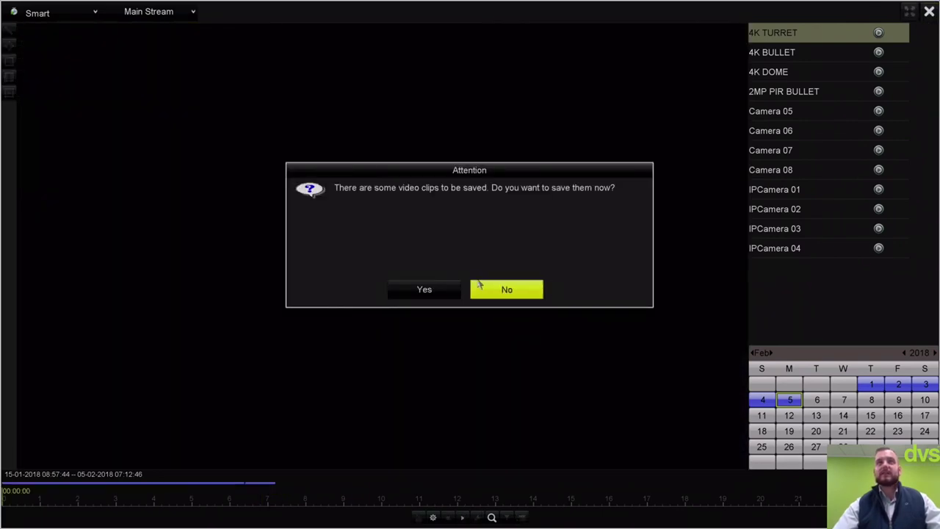
- Decline saving the clips in the Attention dialog and exit the main Menu
{"action": "left_click", "coordinate": [487, 291]}
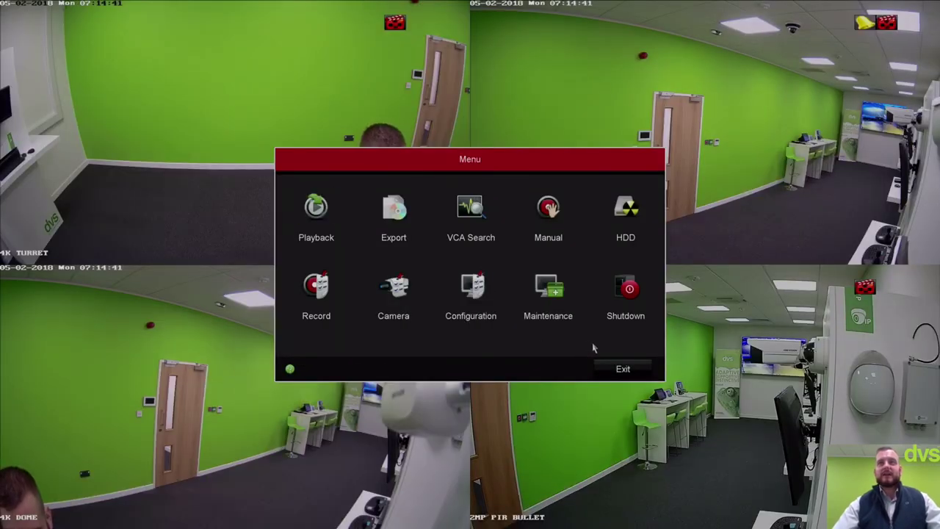
{"action": "left_click", "coordinate": [627, 372]}
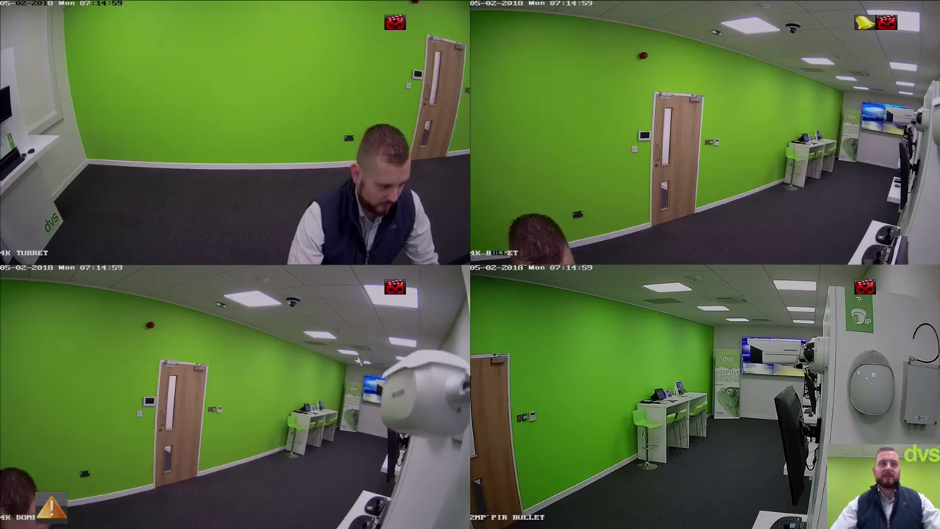
{"action": "double_click", "coordinate": [358, 359]}
{"action": "mouse_move", "coordinate": [414, 512]}
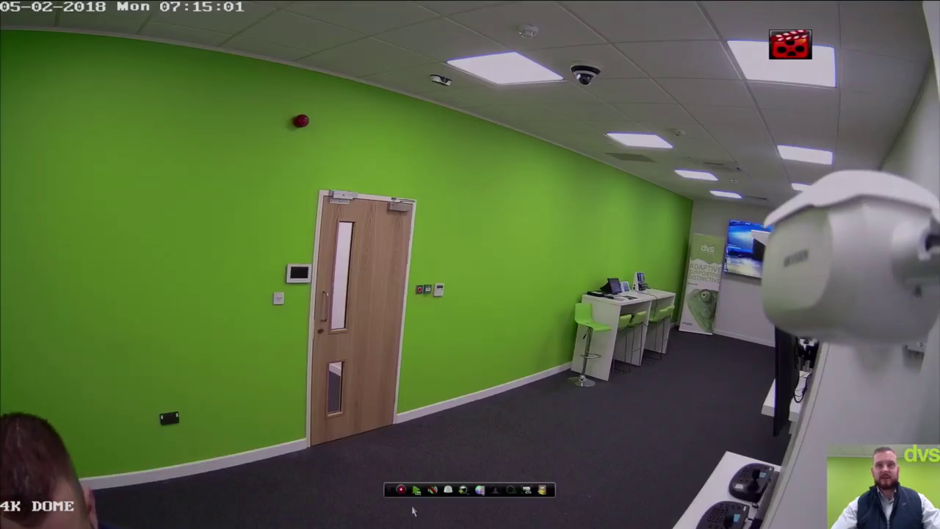
{"action": "left_click", "coordinate": [448, 490]}
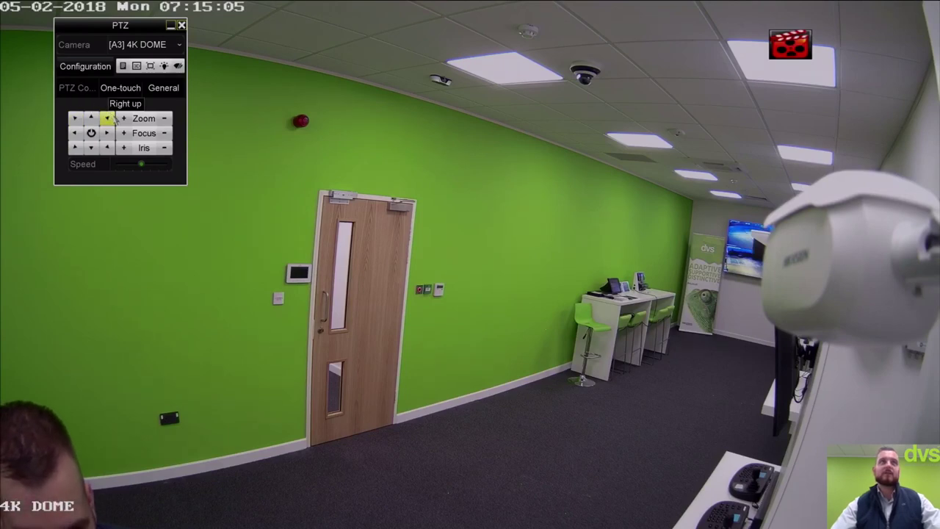
{"action": "left_click_drag", "start_coordinate": [123, 119], "coordinate": [123, 119]}
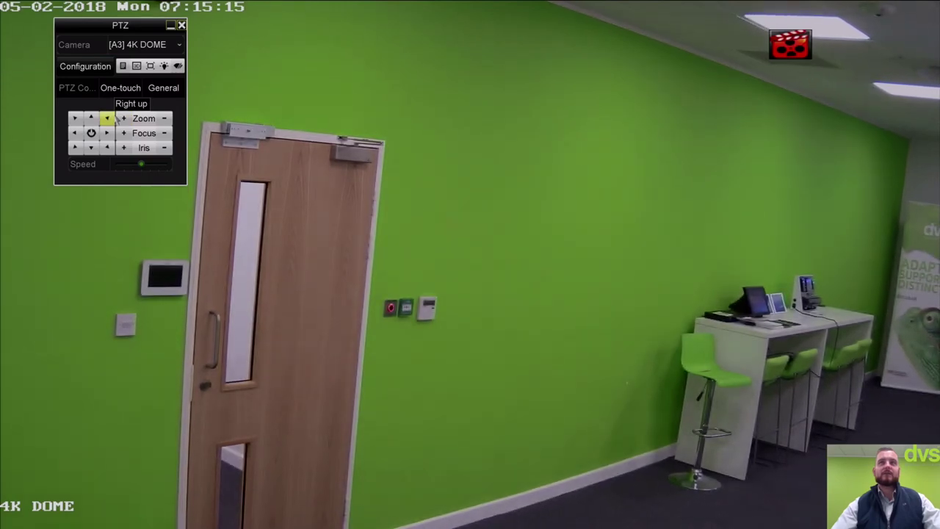
{"action": "left_click_drag", "start_coordinate": [163, 118], "coordinate": [166, 118]}
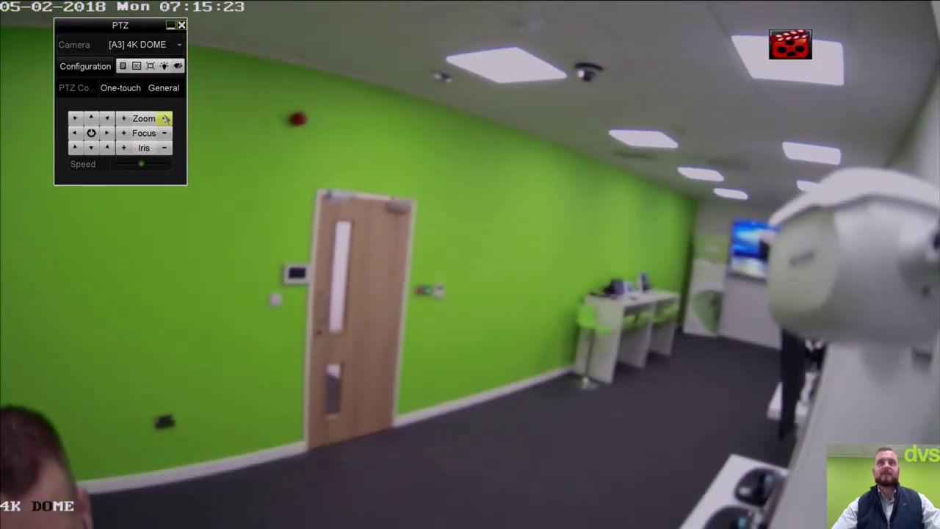